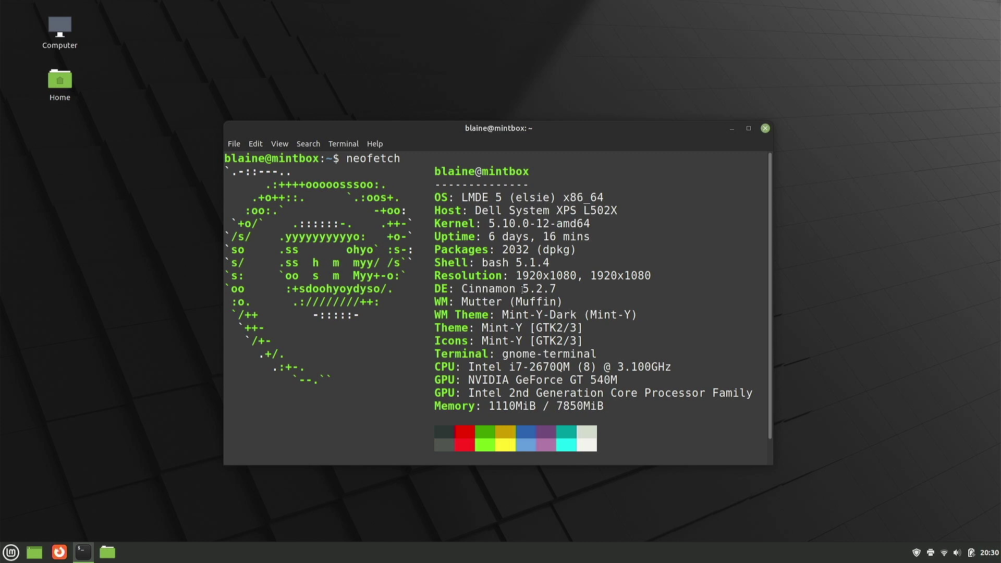
Point out the Cinnamon version in the neofetch output and minimise the terminal window
drag(569, 291, 447, 286)
click(485, 290)
drag(672, 131, 657, 130)
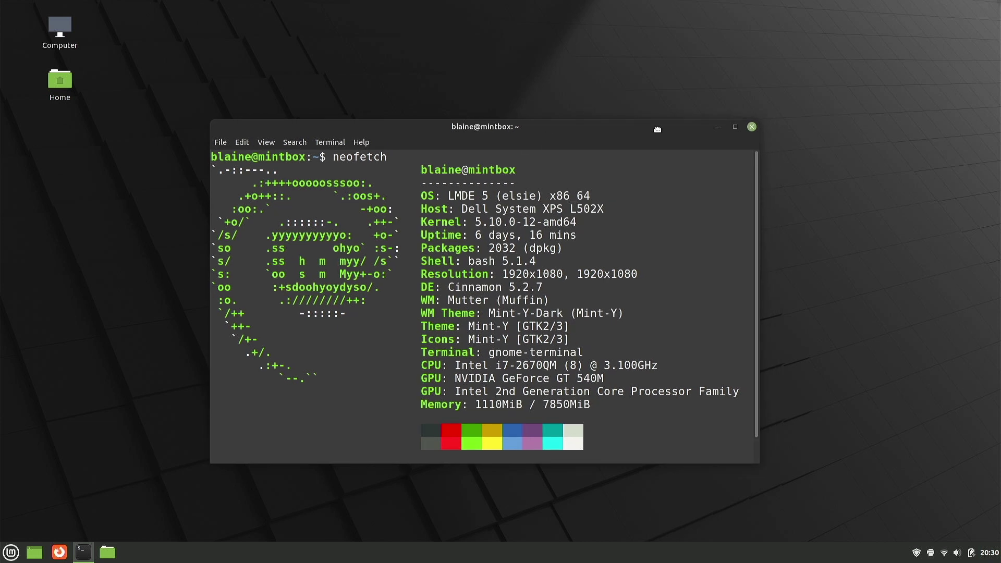
click(718, 127)
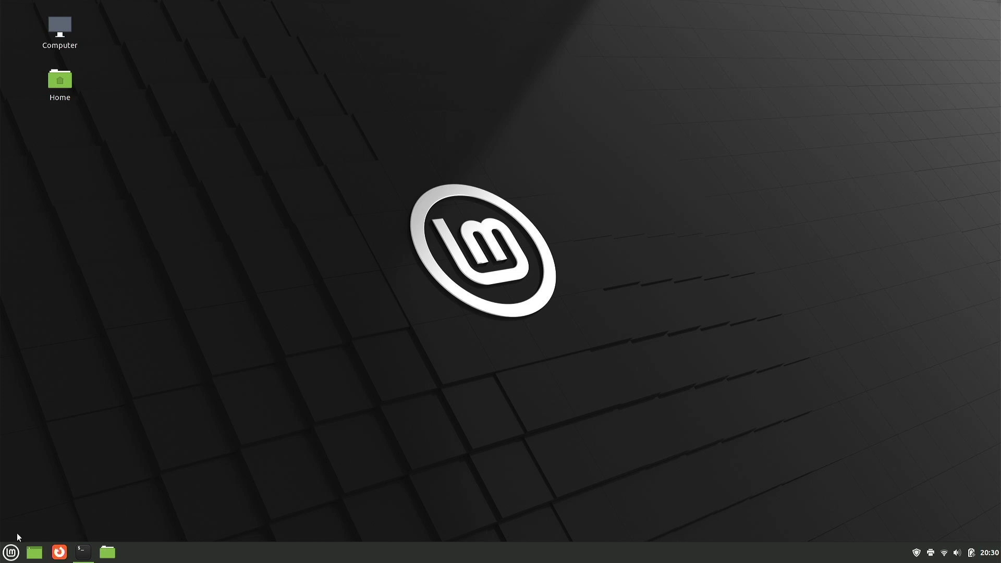
Open System Settings and move its window towards the left side of the desktop
click(11, 552)
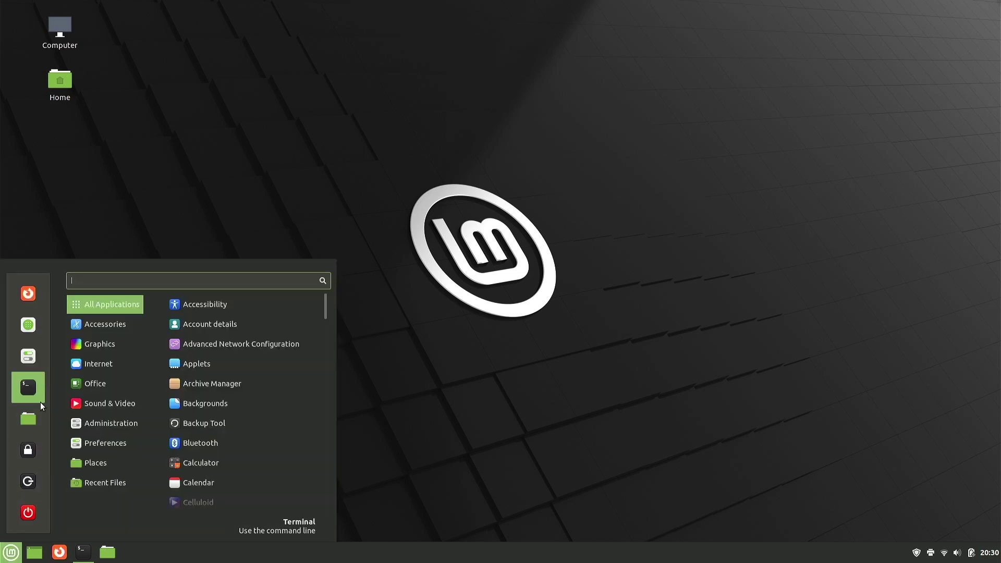
click(28, 358)
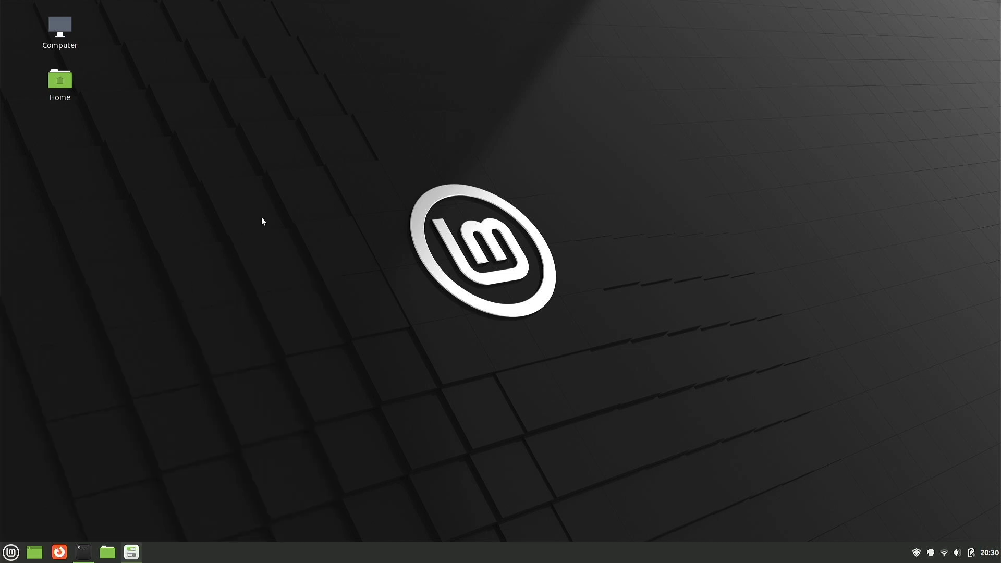
drag(474, 125, 300, 124)
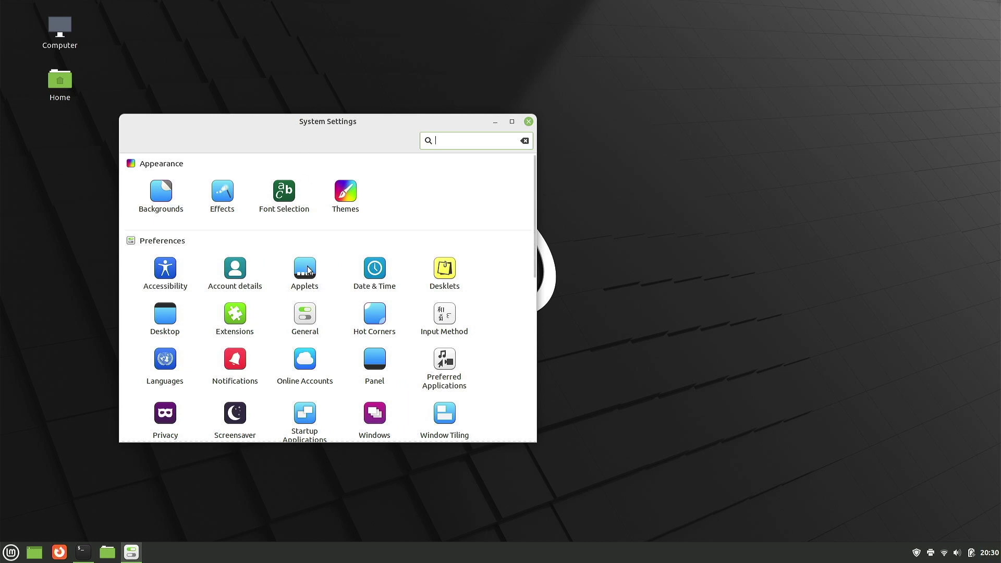
Look through the Appearance, Preferences, Hardware and Administration categories in System Settings
scroll(360, 335, down, 8)
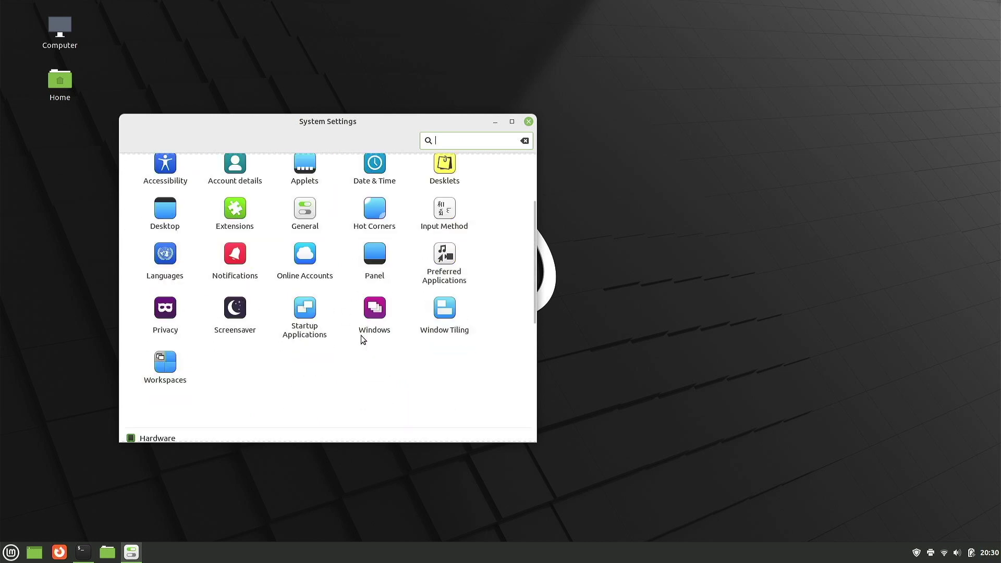
scroll(362, 339, down, 3)
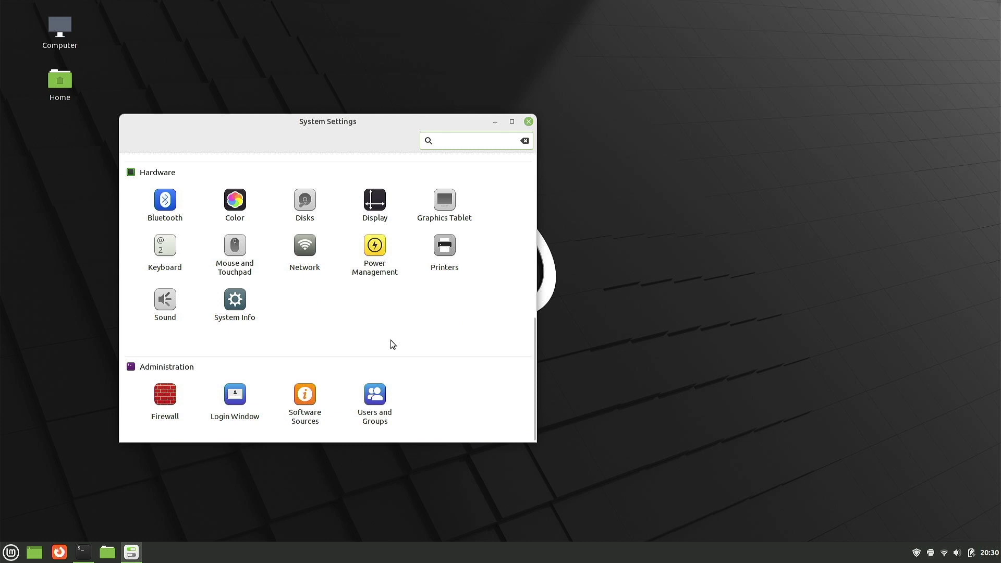
scroll(454, 344, up, 8)
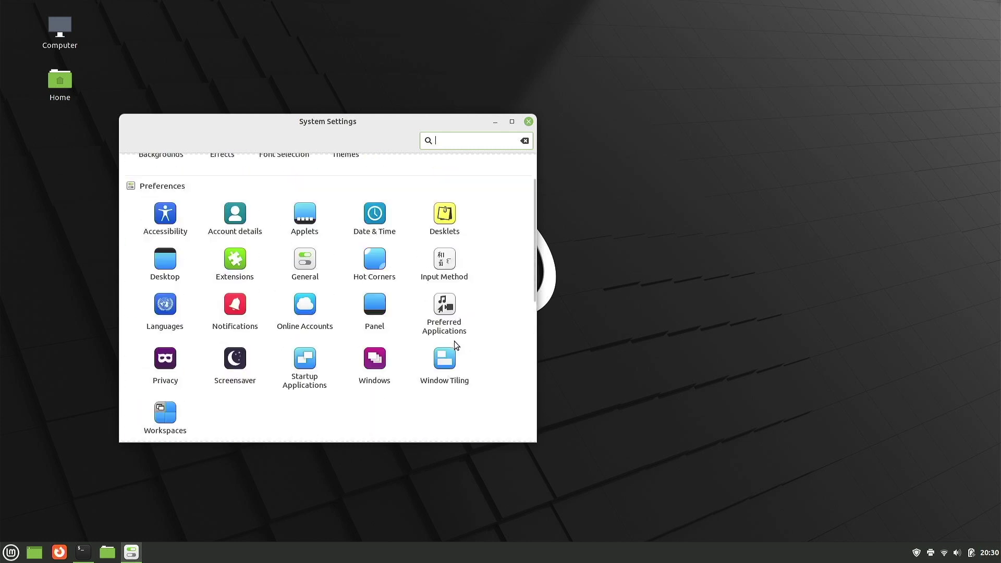
scroll(454, 340, up, 2)
scroll(388, 318, down, 11)
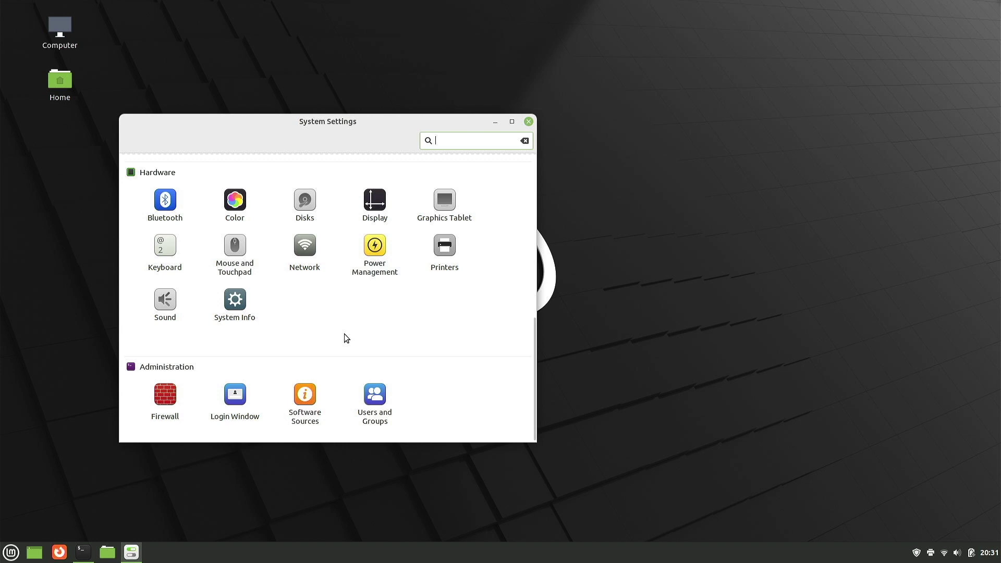
scroll(344, 333, up, 5)
scroll(344, 333, up, 5)
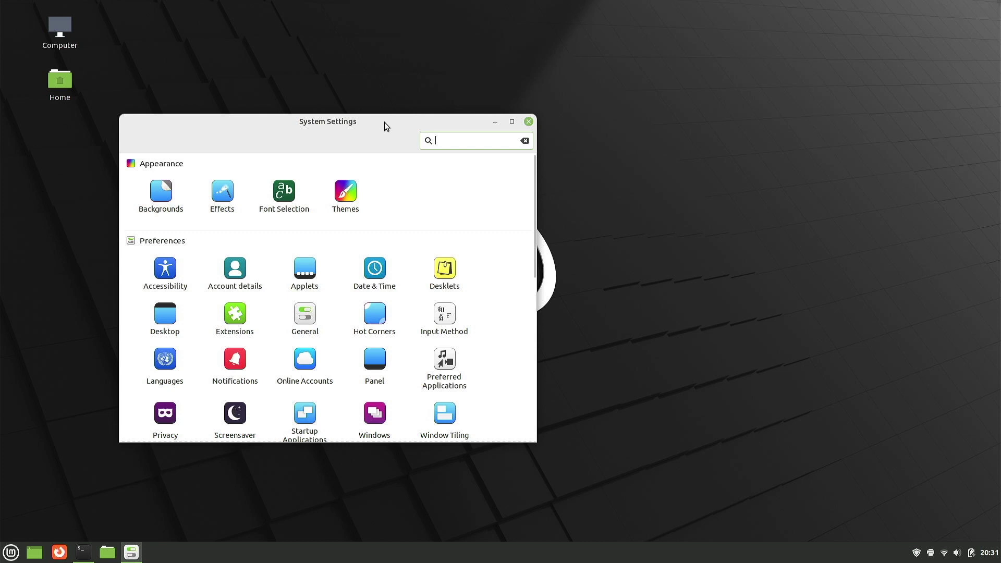
drag(384, 122, 317, 149)
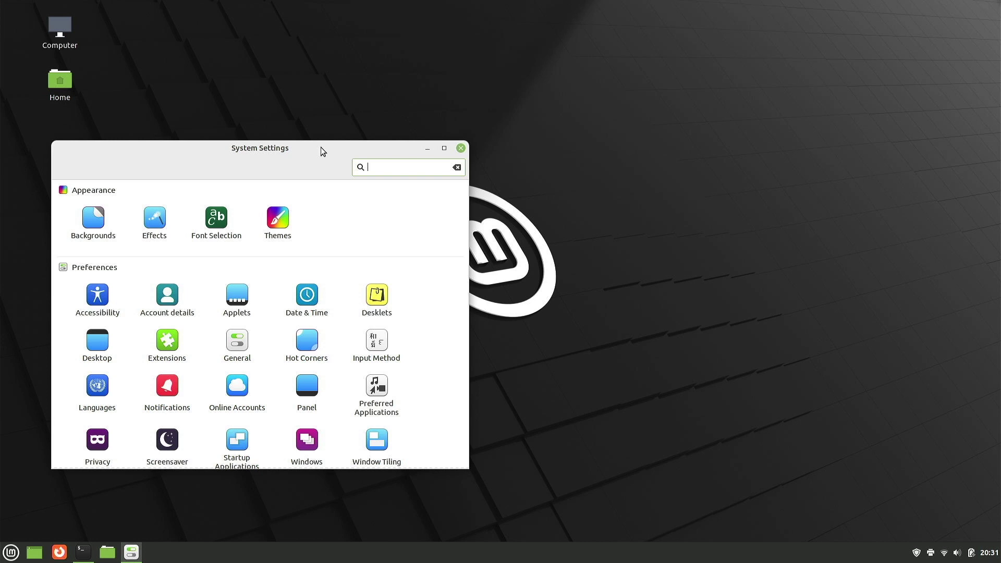
drag(308, 151, 296, 145)
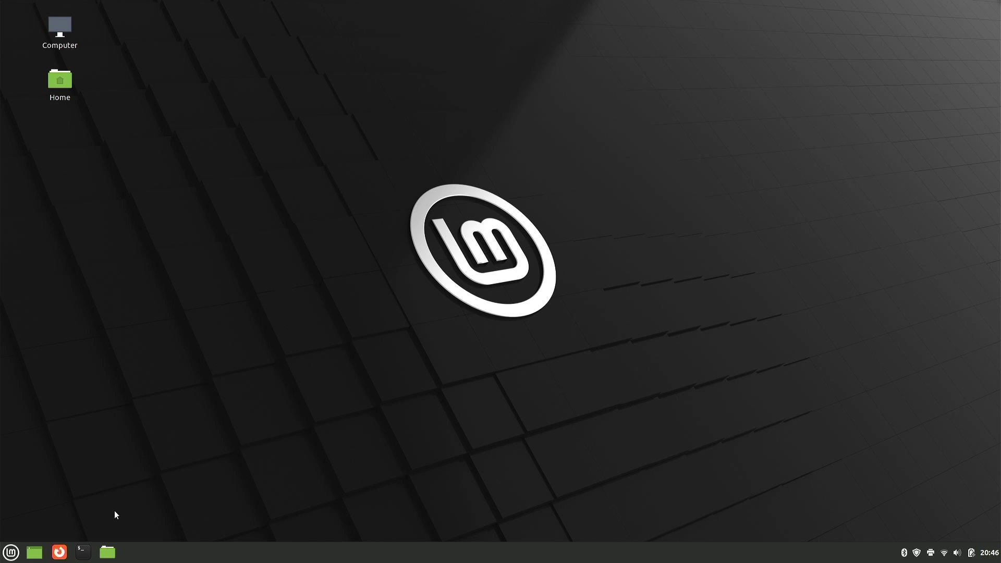
Open the home folder in the file manager and look over the Accessories category of installed applications
click(107, 552)
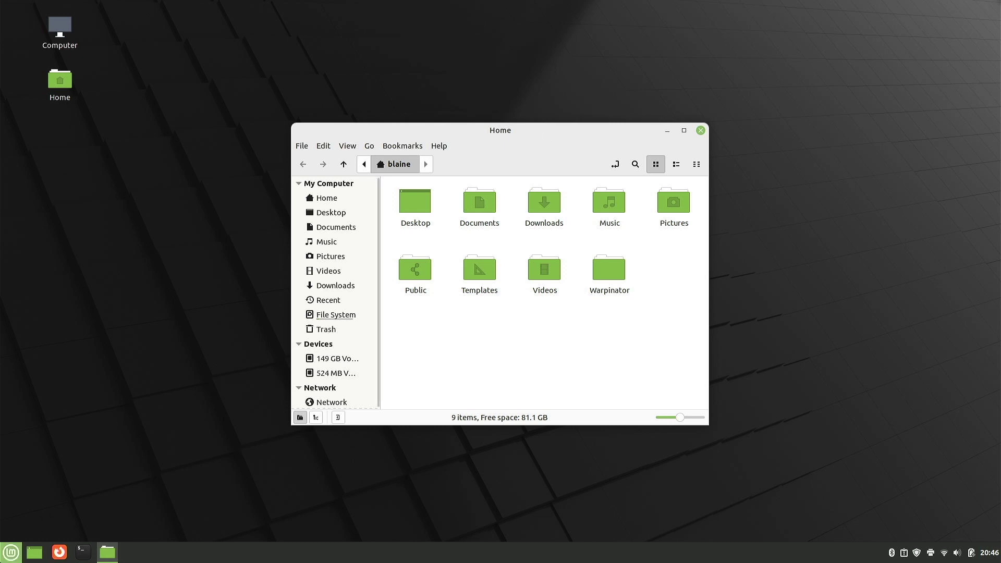
click(10, 552)
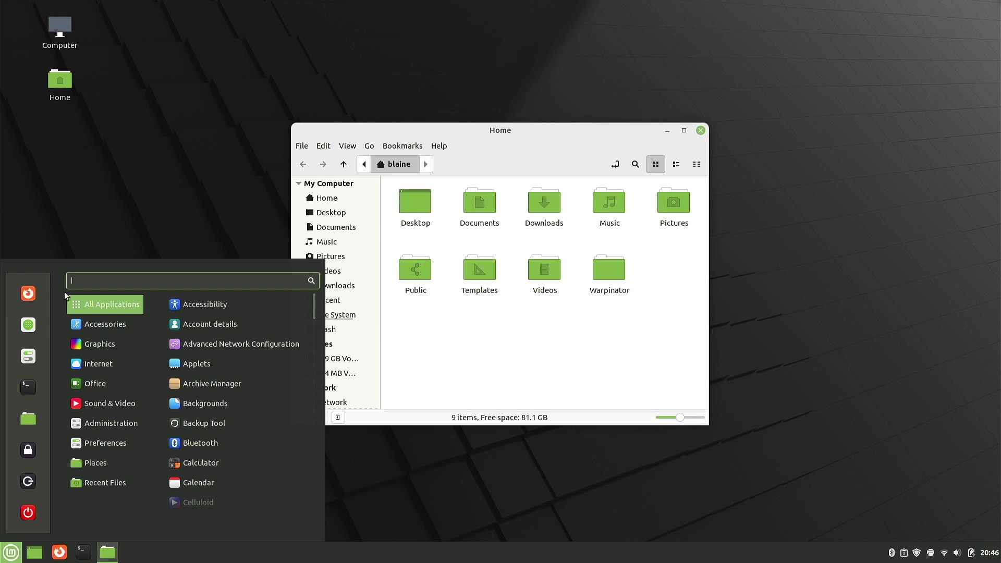
click(100, 323)
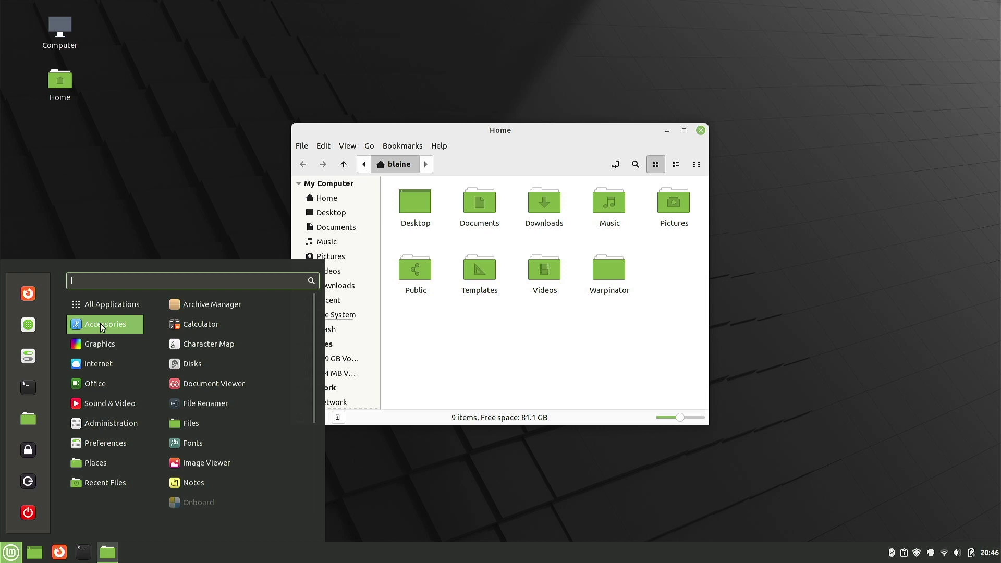
click(105, 310)
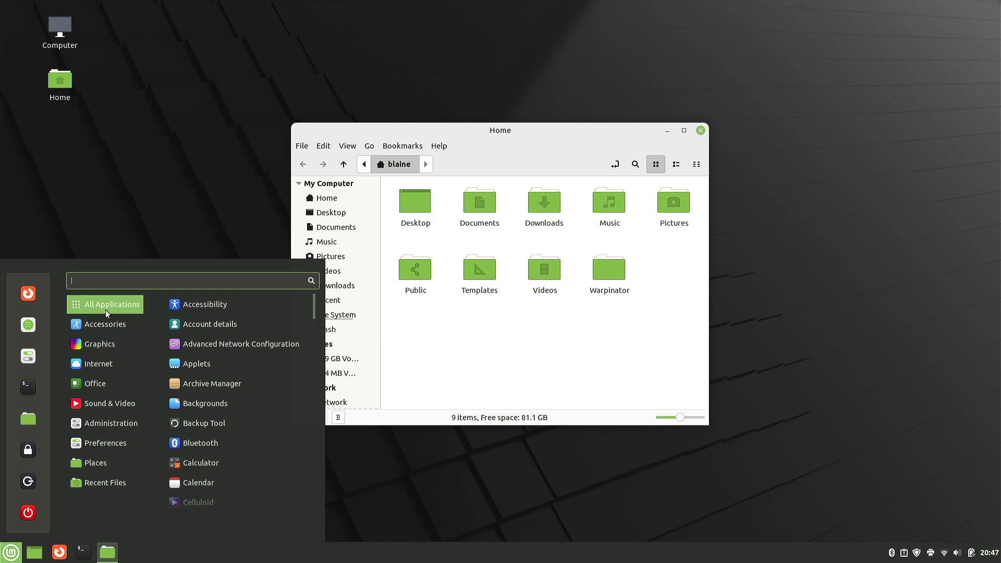
Search the installed applications for "driver" and close the application list
text(driv)
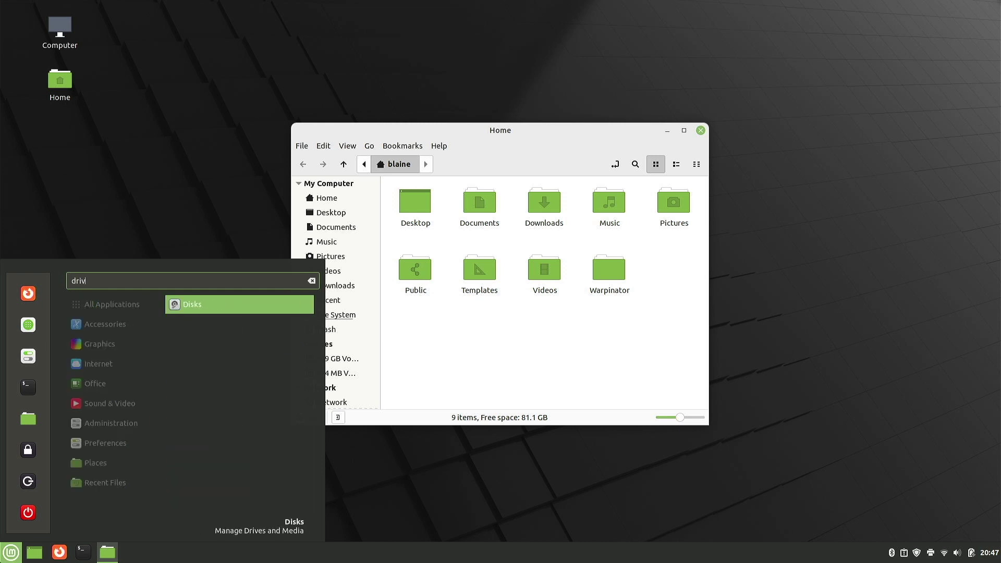
text(er)
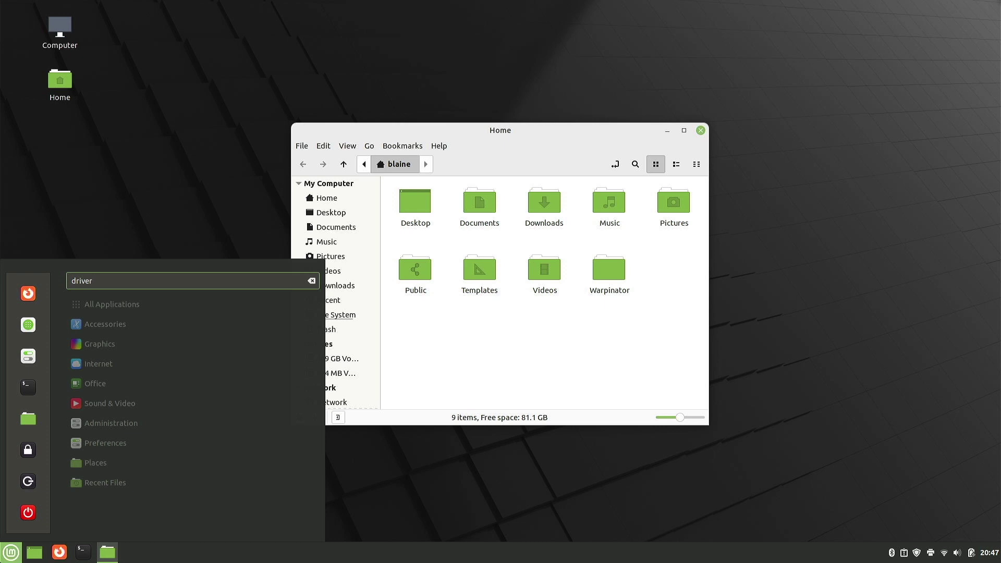
click(9, 555)
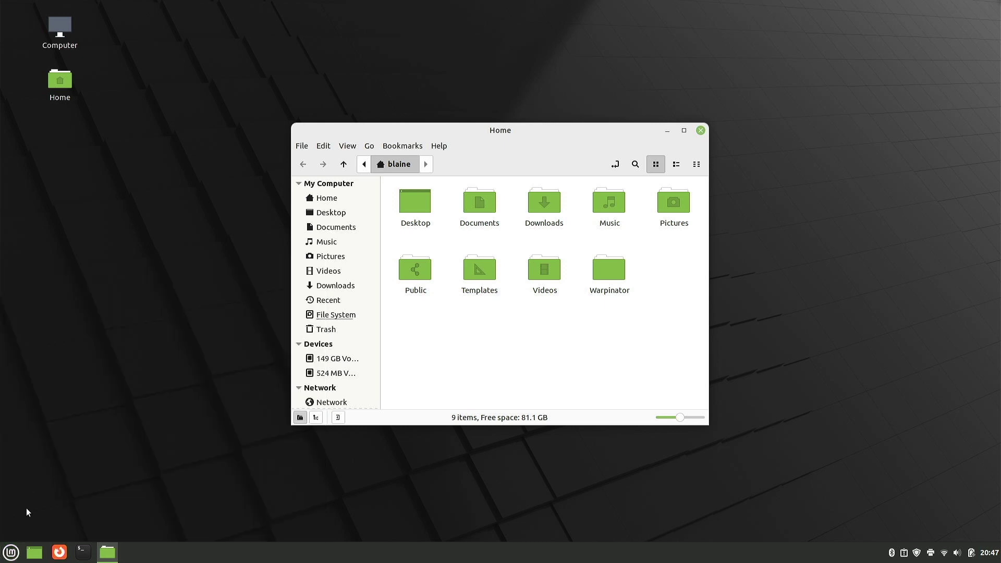
Launch Synaptic Package Manager and authenticate with the account password
click(15, 552)
text(syn)
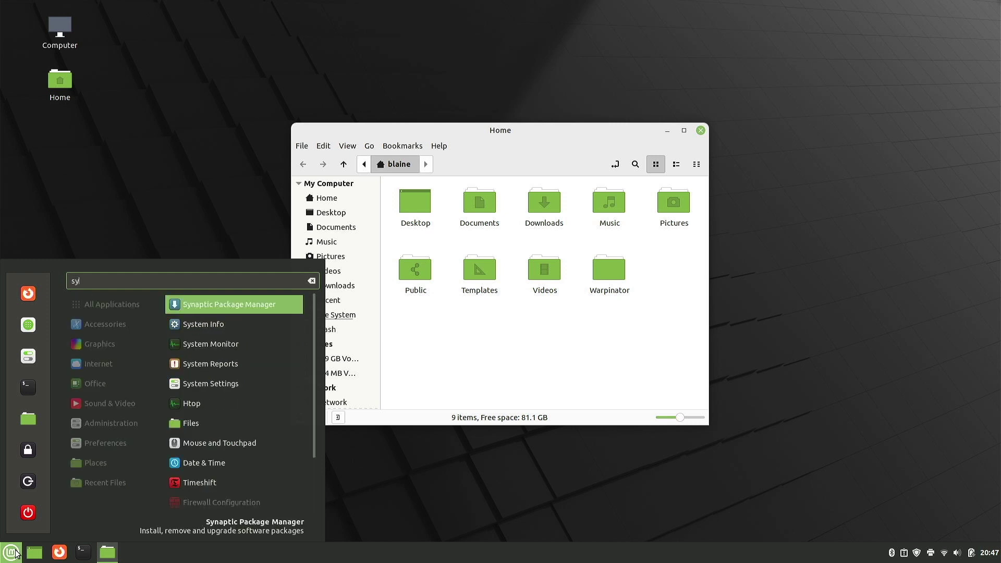
key(Return)
text(•••••)
key(Return)
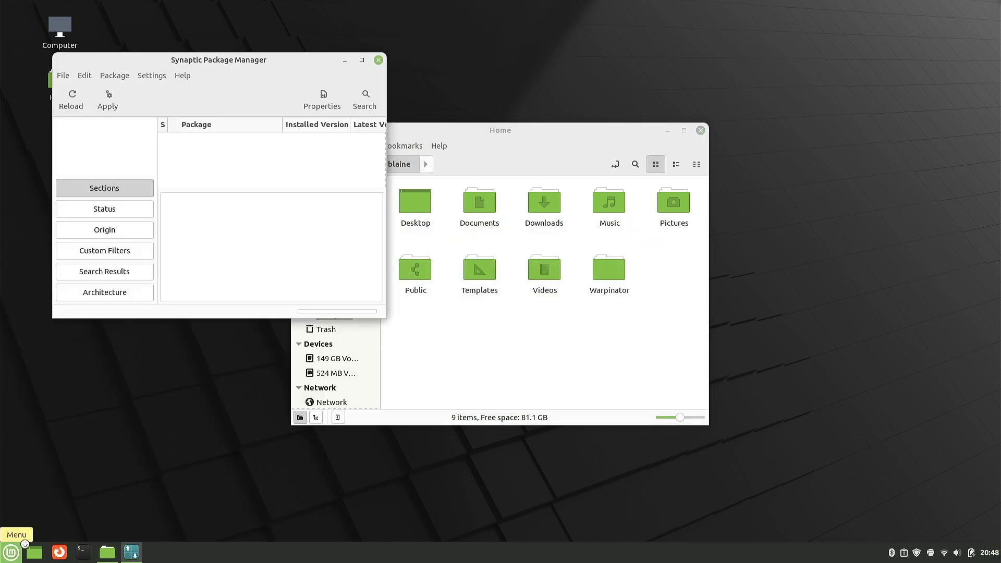
Open System Settings, view the System Info page for the graphics hardware, and return to the settings overview
key(super)
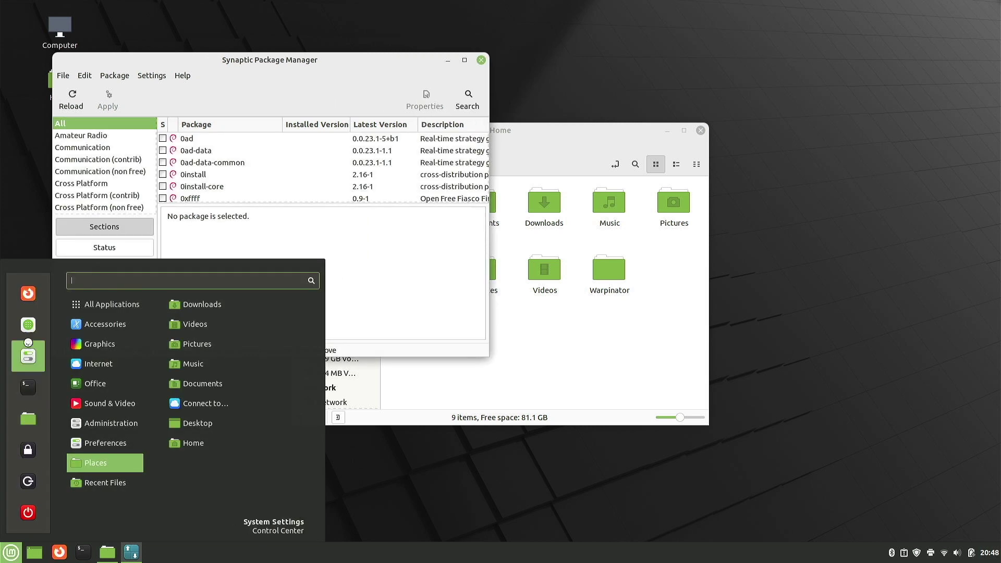
click(28, 351)
scroll(494, 353, down, 10)
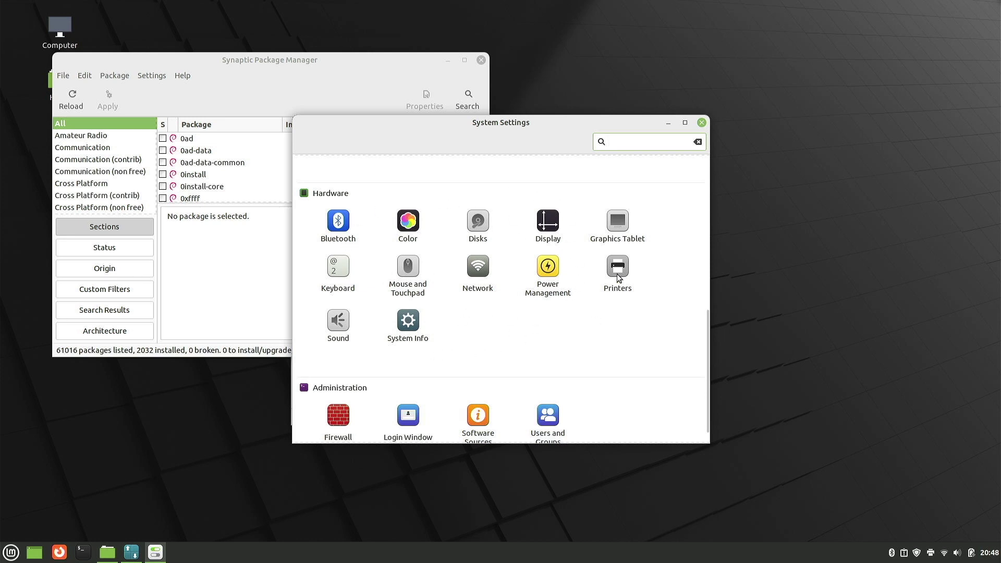
click(418, 320)
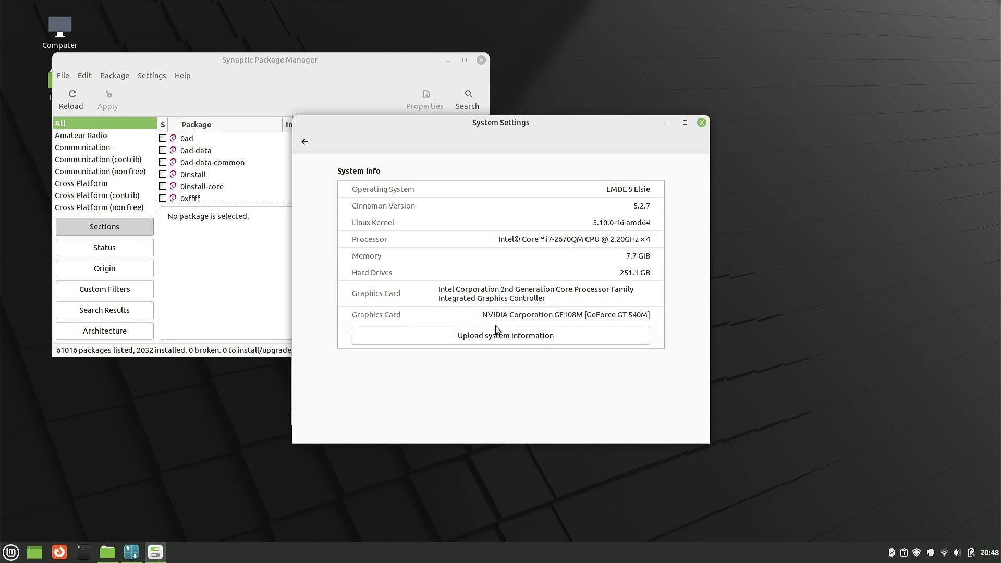
key(BackSpace)
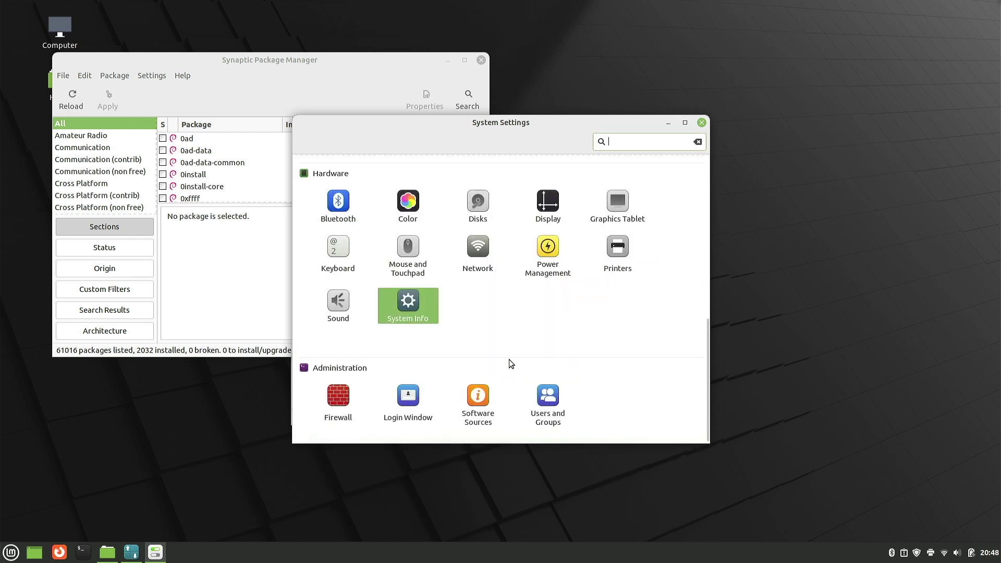
scroll(539, 325, up, 1)
scroll(542, 327, down, 1)
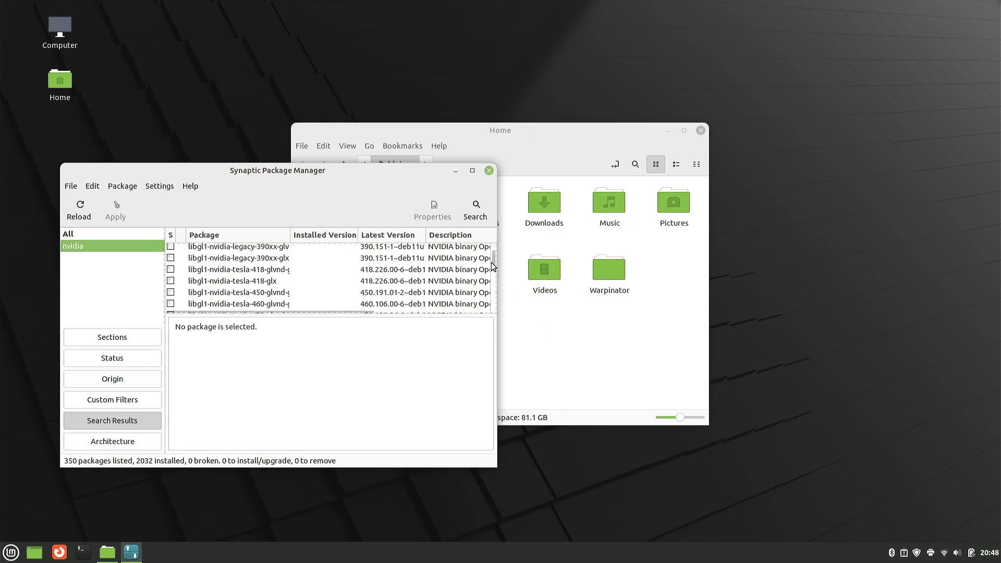
Browse the nvidia search results in Synaptic Package Manager and read the description of the libgl1-nvidia-tesla-470-glvnd package
scroll(492, 261, down, 1)
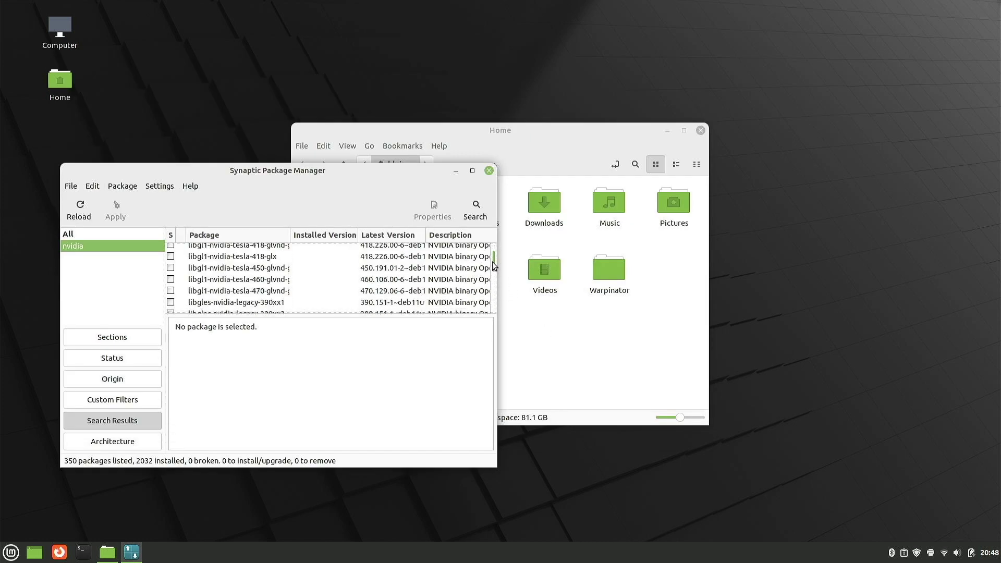
click(286, 292)
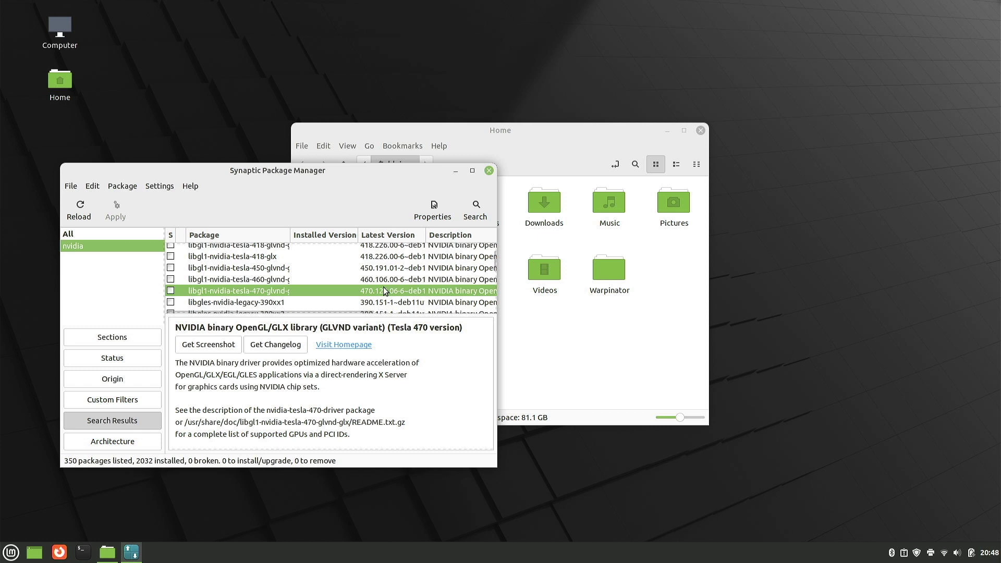
scroll(384, 291, down, 2)
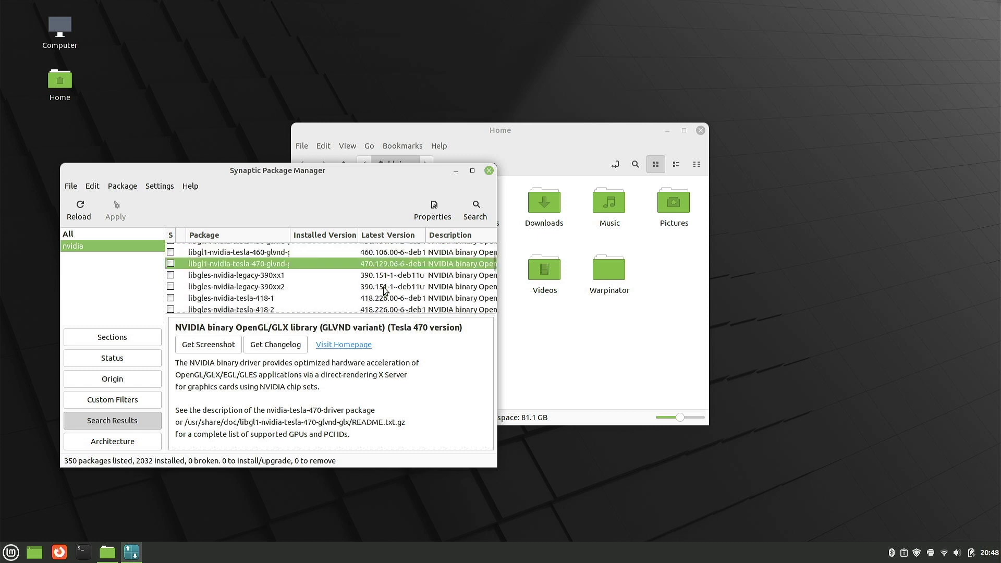
scroll(384, 290, down, 1)
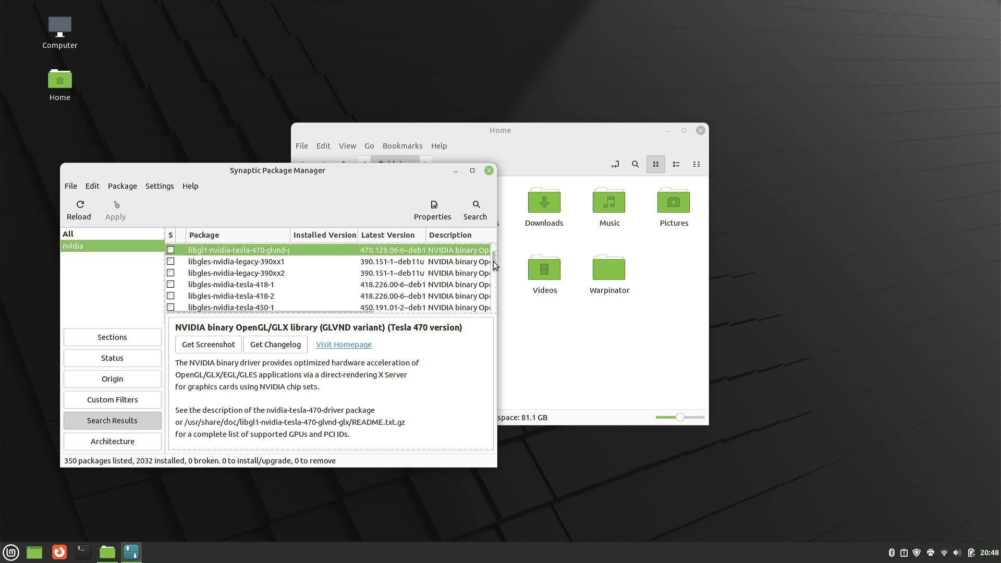
scroll(495, 266, down, 3)
drag(495, 259, 493, 286)
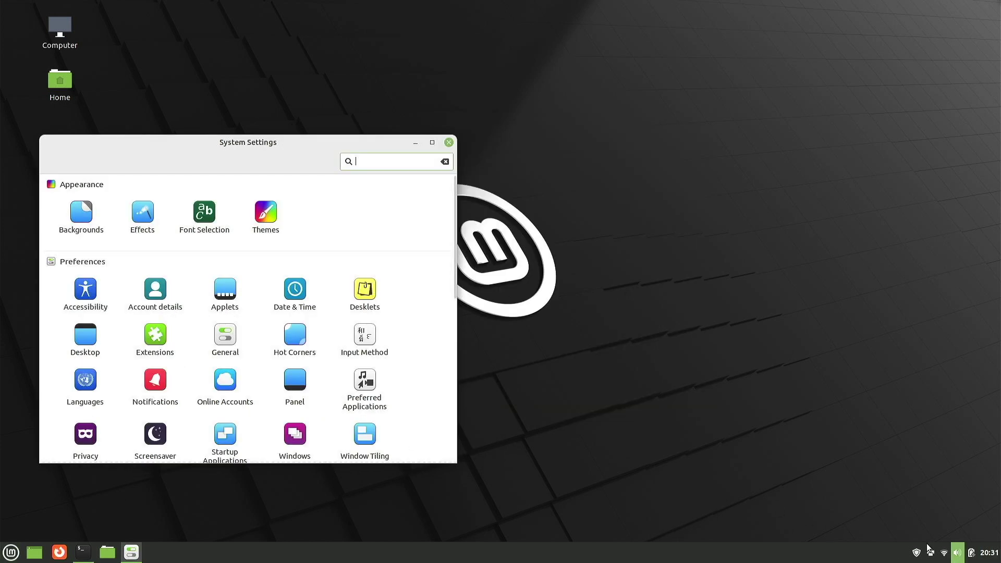
Open Update Manager and bring up its Welcome Screen
click(917, 552)
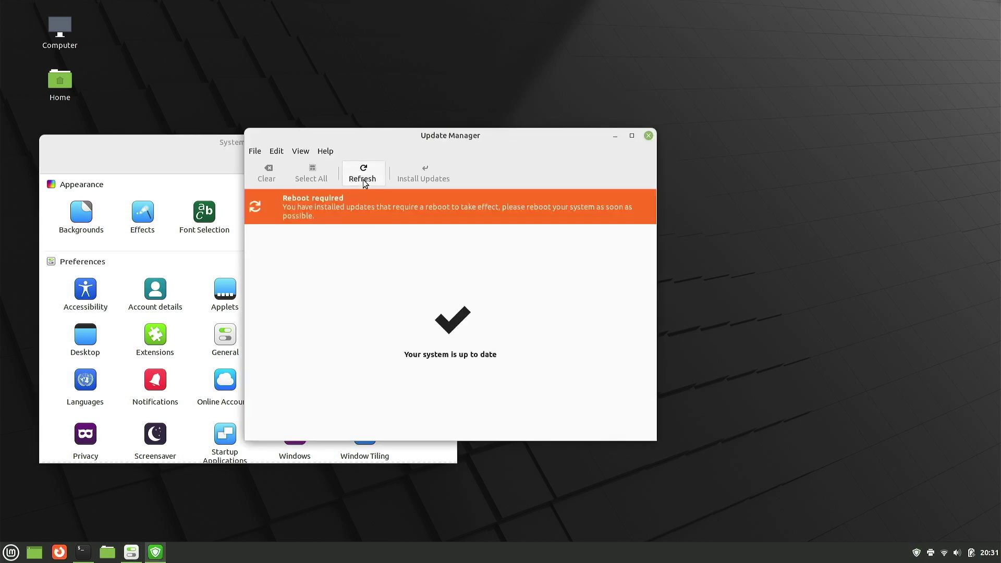
click(309, 151)
mouse_move(323, 152)
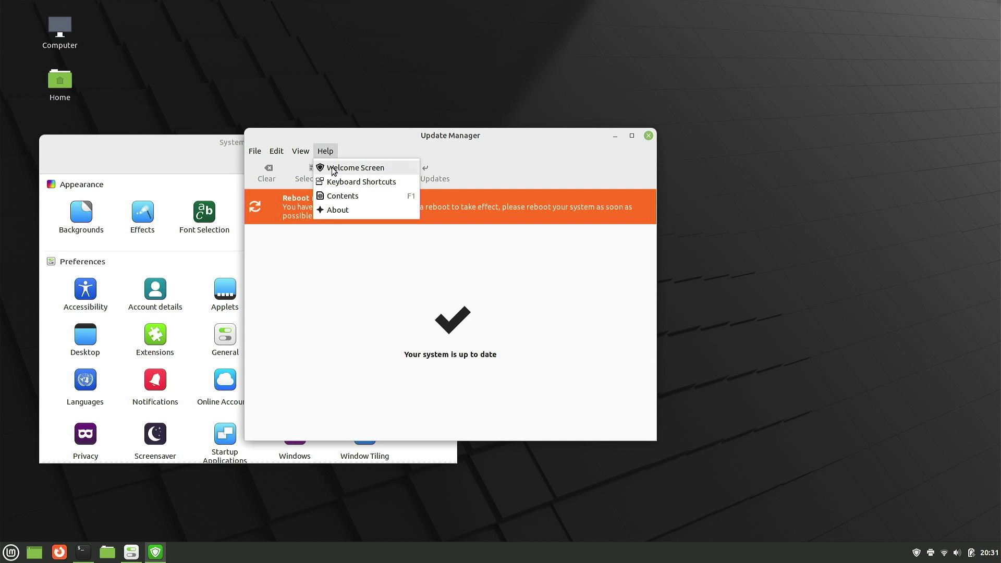
click(333, 167)
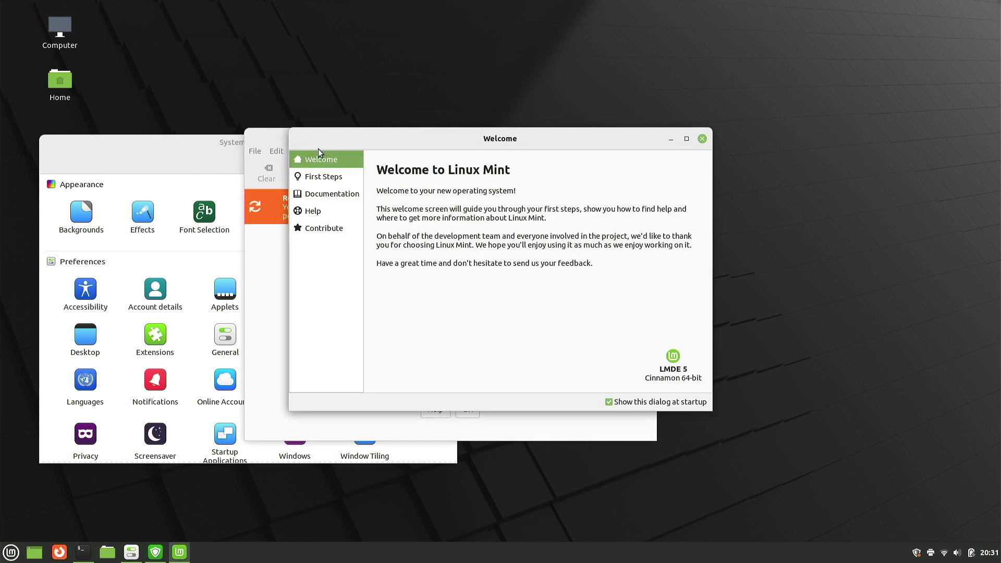
Move the Linux Mint Welcome window aside and show its First Steps page
drag(460, 151, 516, 119)
click(396, 145)
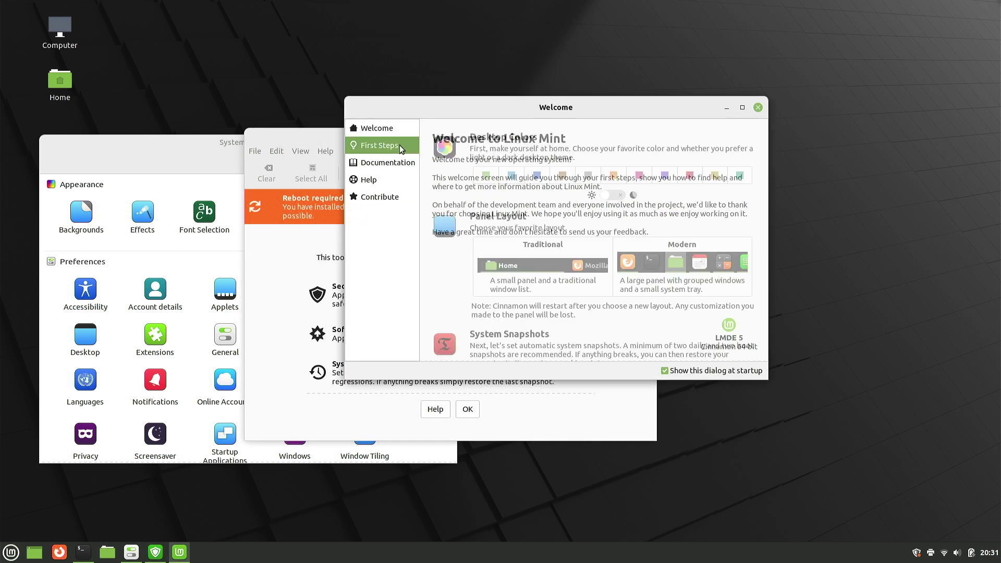
Set the desktop color to light blue, switch to the dark theme, and shift the Welcome window slightly
click(512, 176)
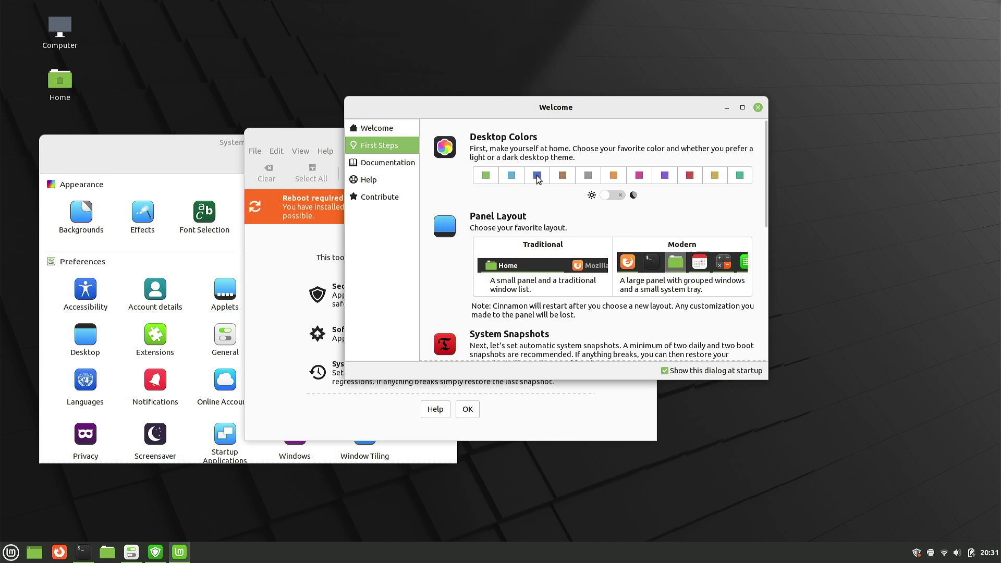
click(615, 194)
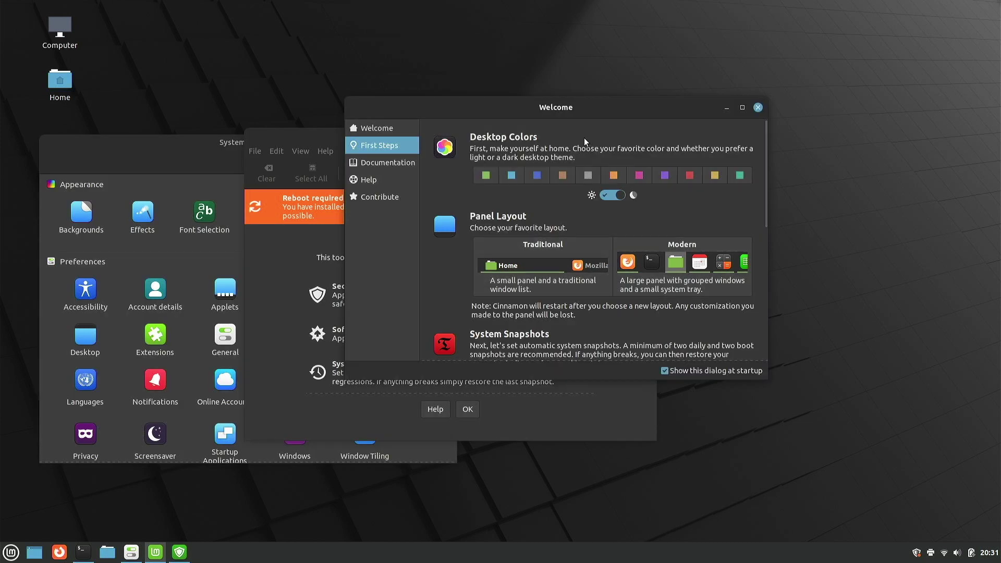
drag(564, 107, 581, 139)
Review the First Steps entries of the Welcome window, from Panel Layout down to Firewall
scroll(526, 237, down, 8)
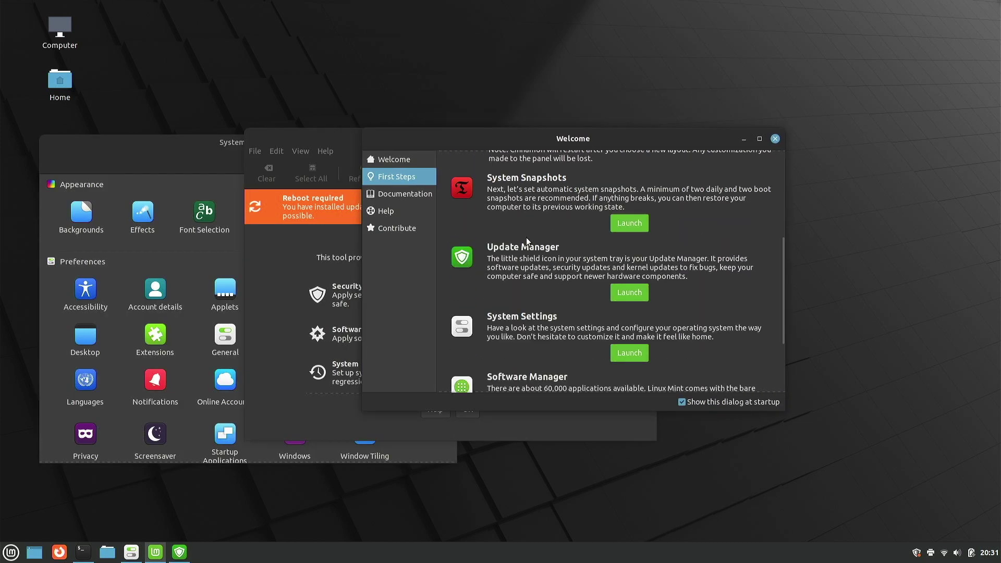
scroll(534, 239, up, 4)
scroll(554, 263, down, 3)
scroll(553, 263, down, 2)
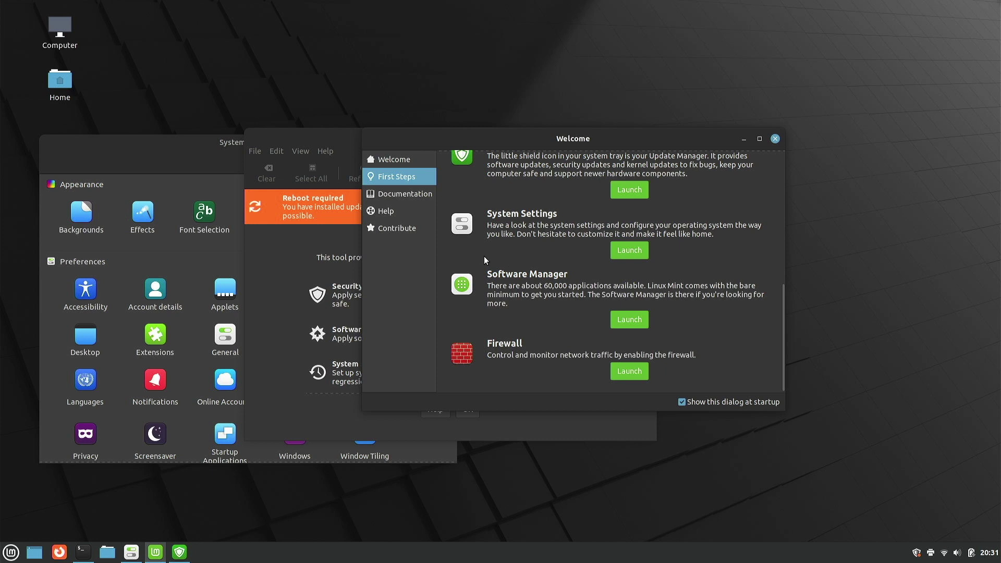
scroll(484, 258, up, 3)
Bring Update Manager to the front and accept its introductory page to show the update status
click(340, 143)
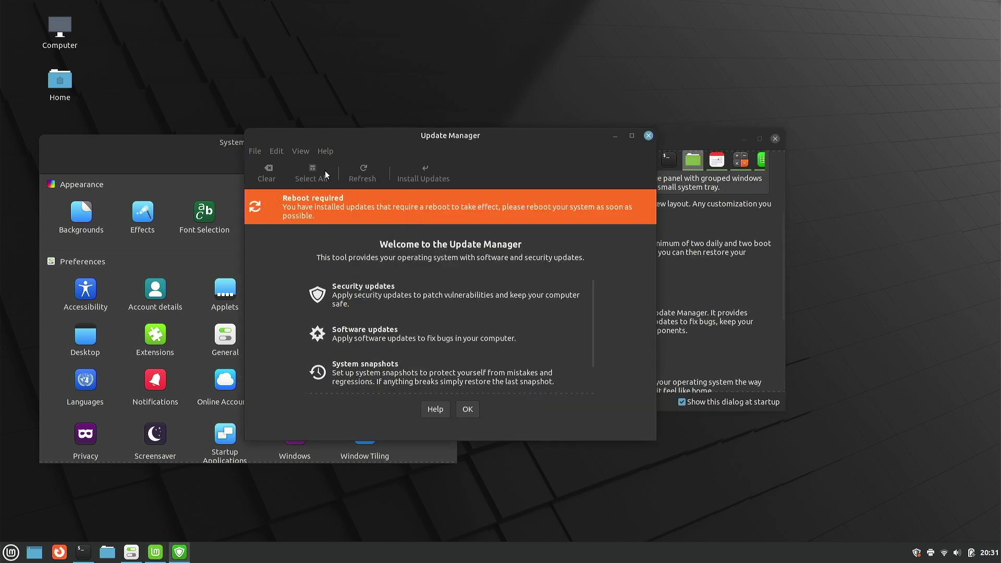
click(466, 408)
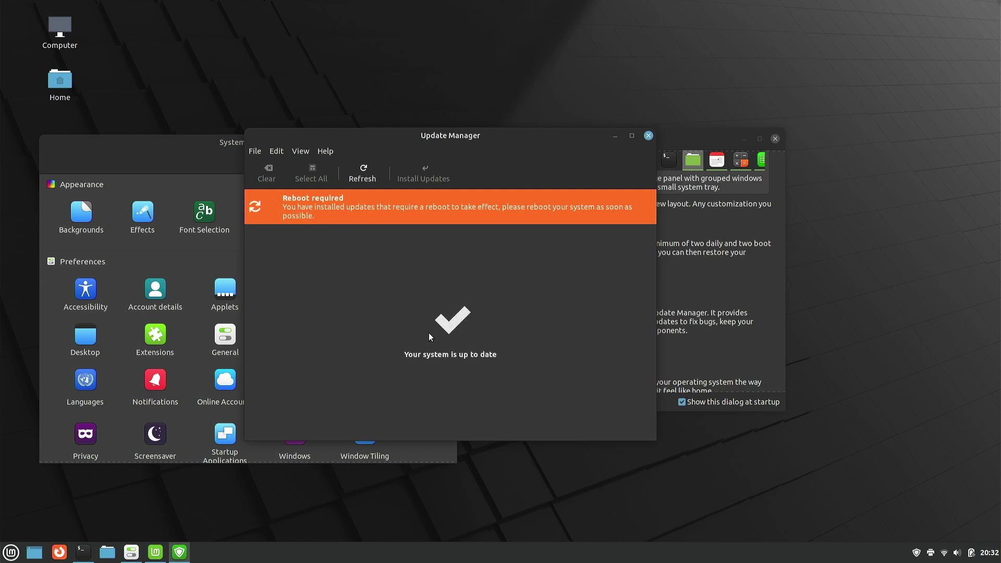
Open the Update Manager Preferences, review the Options page, and close the Preferences window
click(297, 151)
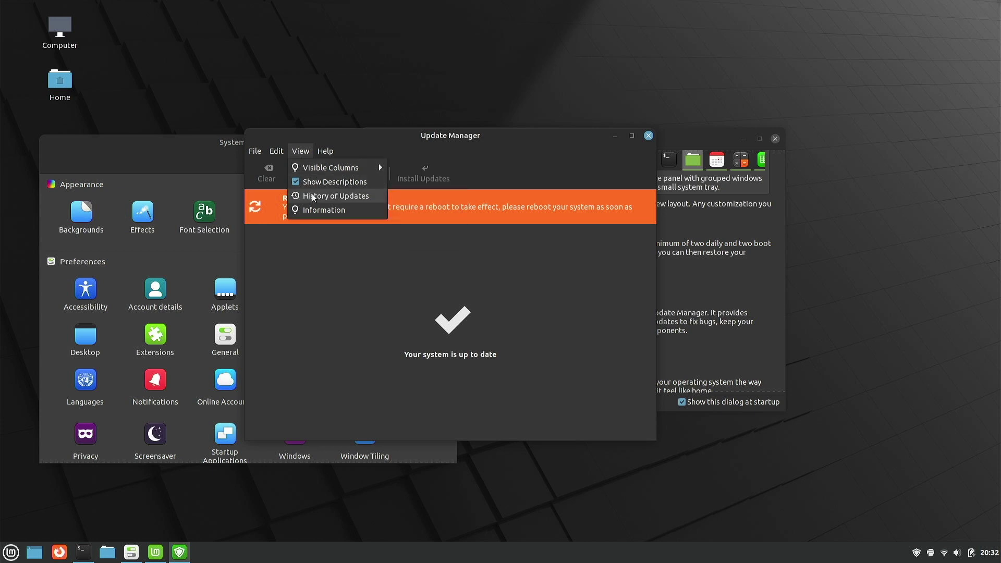
mouse_move(277, 148)
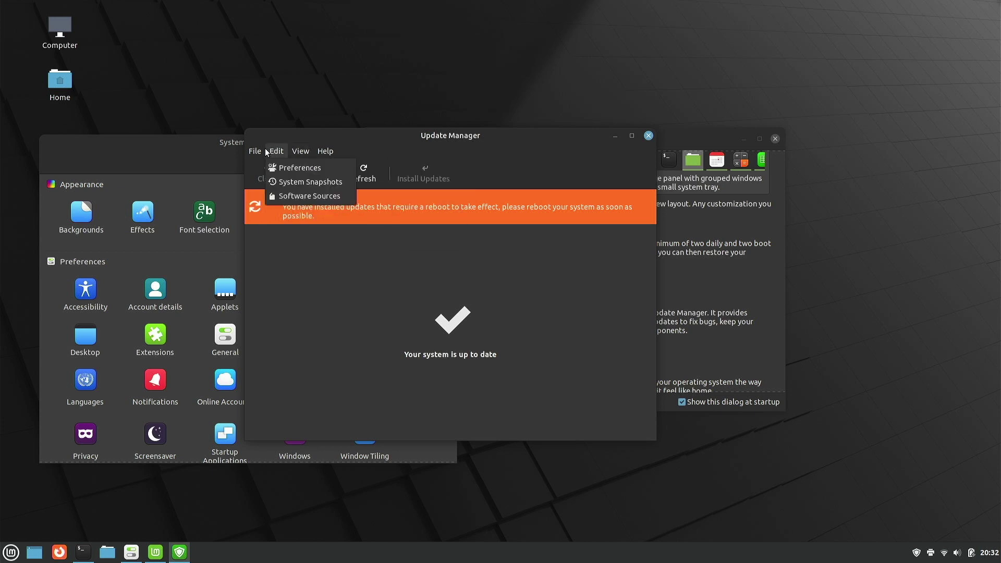
click(297, 161)
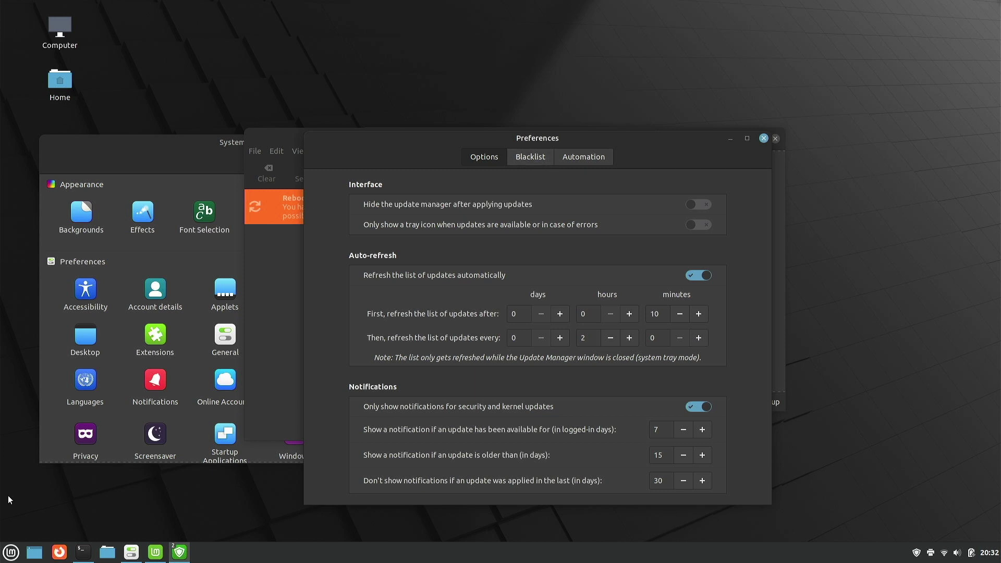
drag(273, 142, 191, 116)
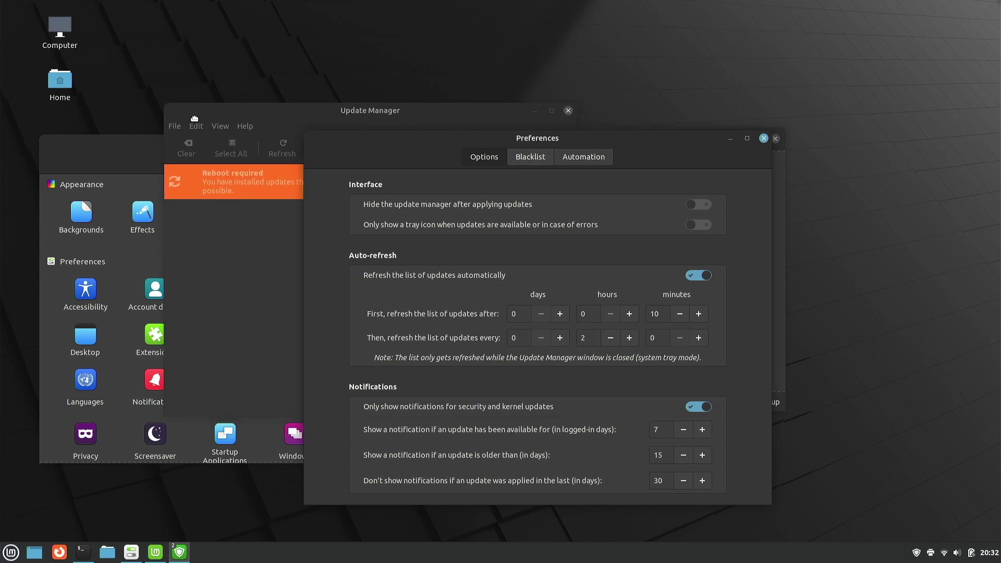
click(763, 138)
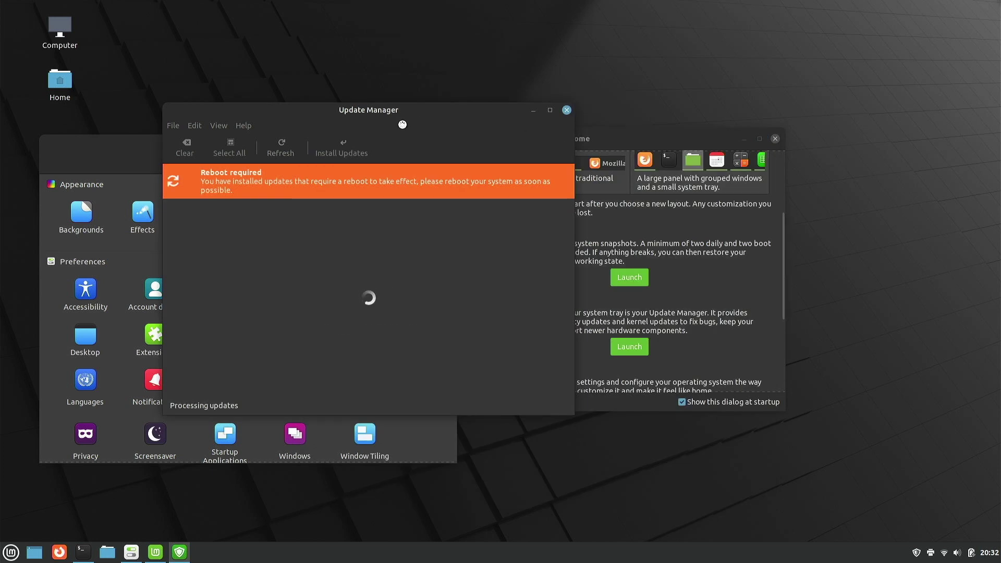
Look through the remaining Update Manager commands and close its window
drag(402, 124, 441, 126)
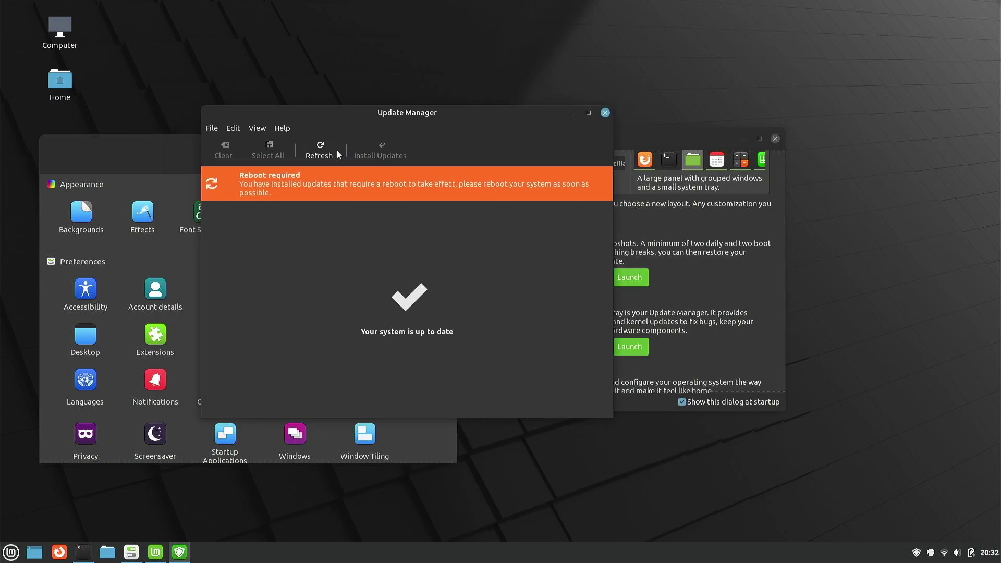
click(257, 130)
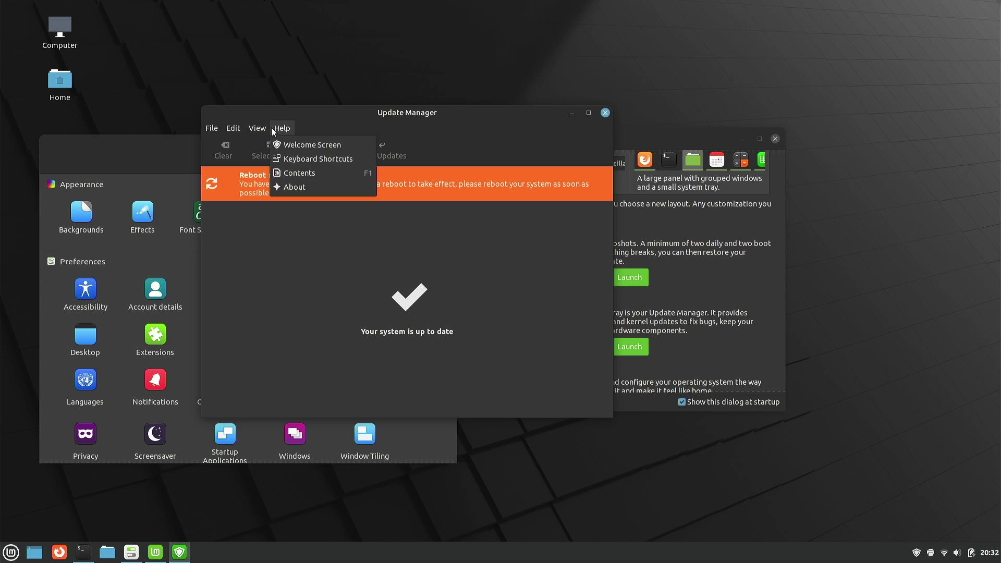
click(225, 132)
drag(526, 114, 579, 77)
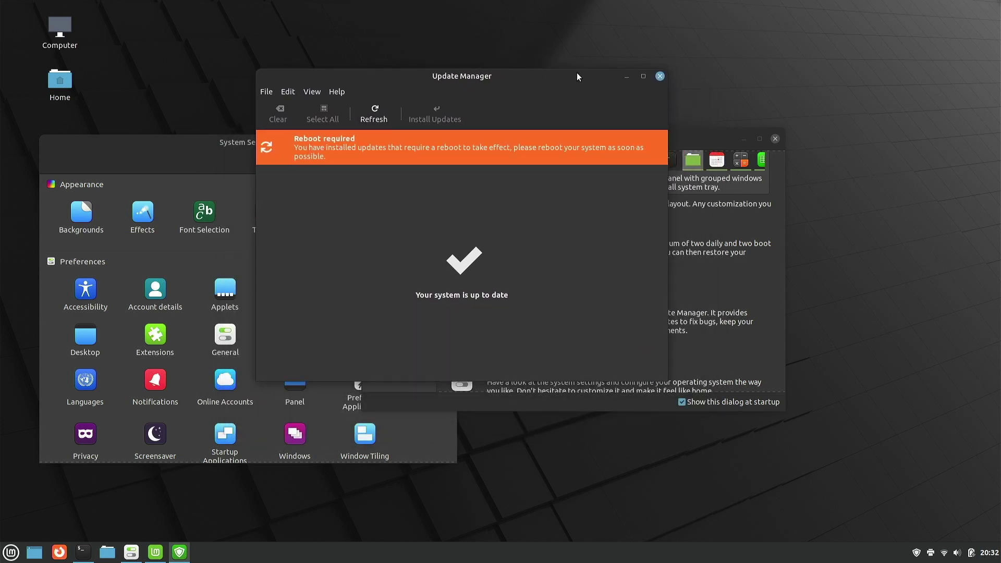
drag(576, 73, 523, 63)
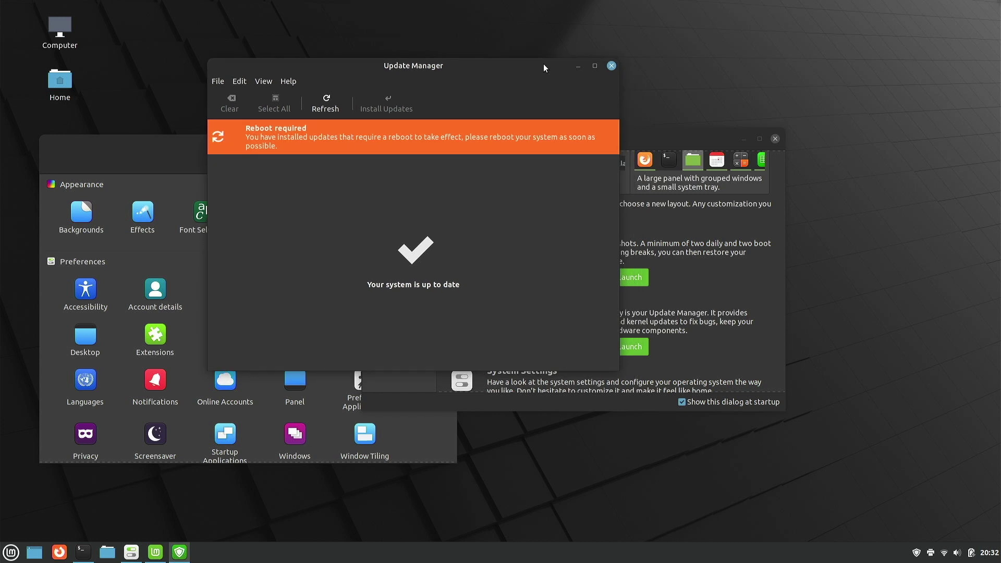
click(611, 66)
Close the Welcome and System Settings windows to clear the desktop
drag(570, 137, 641, 125)
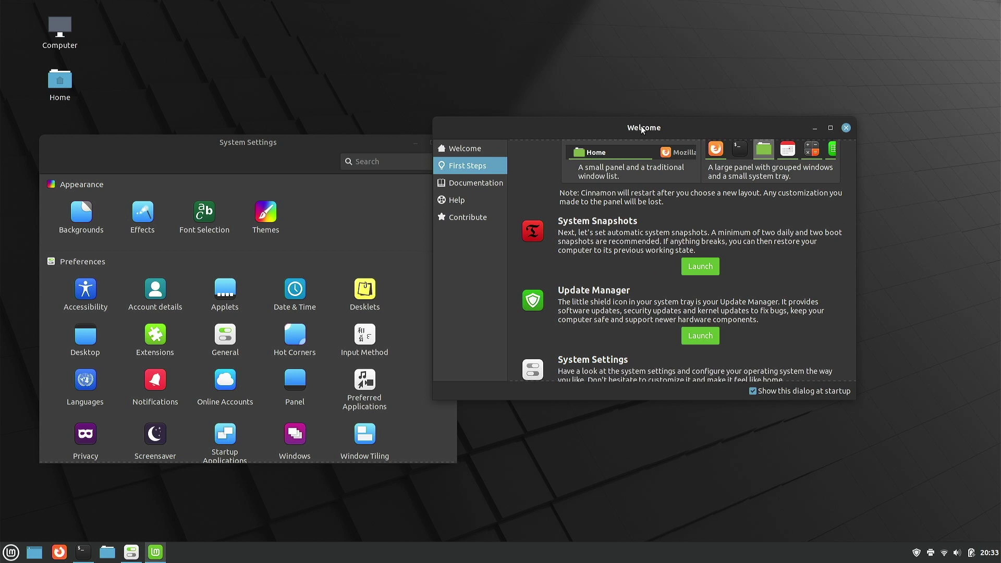
click(198, 153)
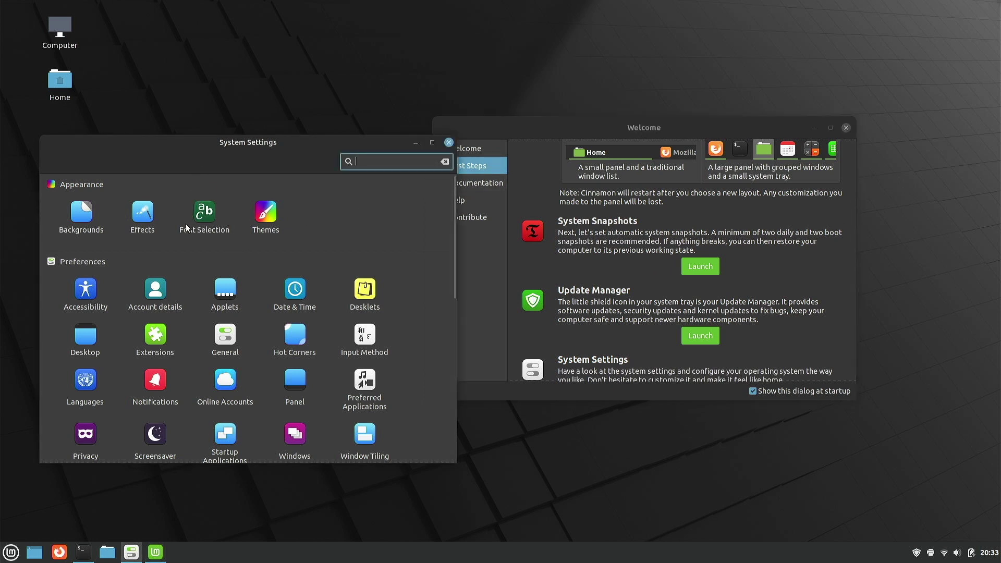
click(845, 127)
drag(326, 149, 505, 134)
click(628, 129)
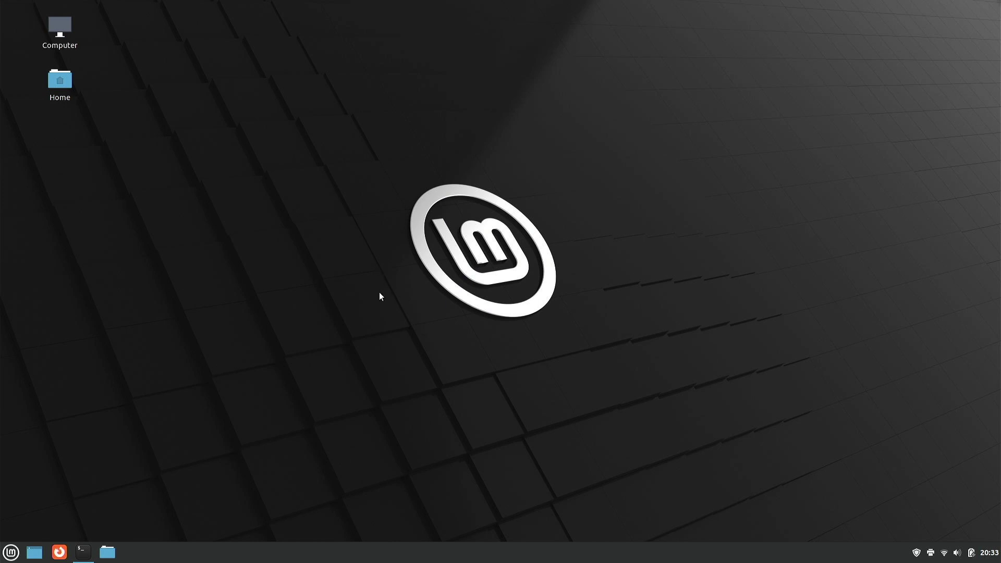
Examine the kernel version in the terminal's neofetch output by highlighting it, and close the terminal
click(83, 552)
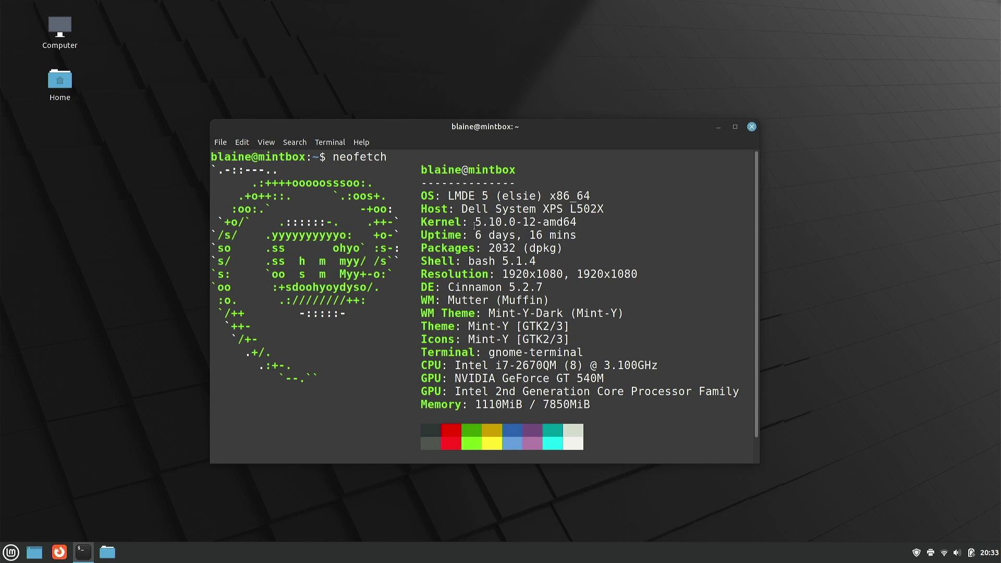
drag(475, 222, 582, 223)
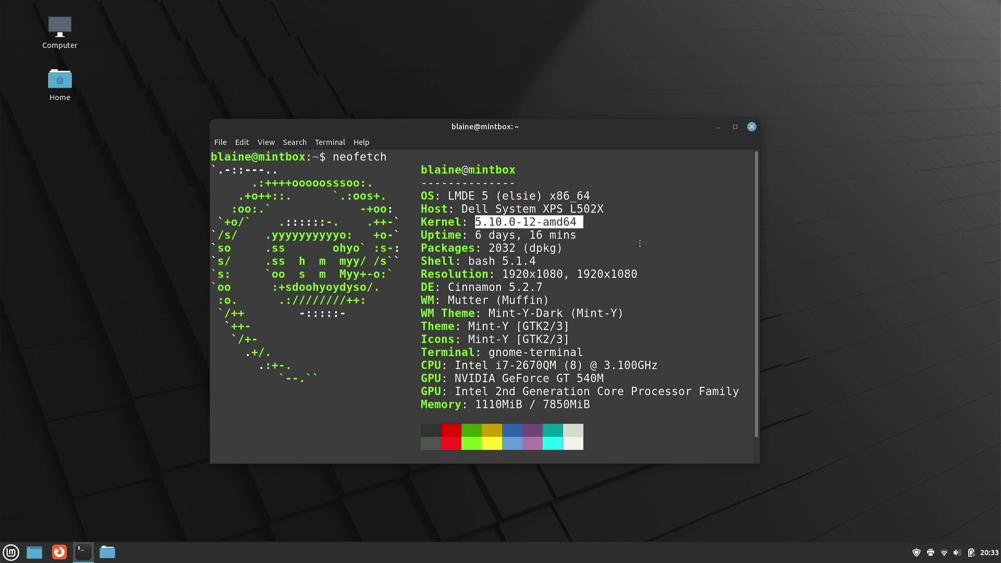
click(577, 221)
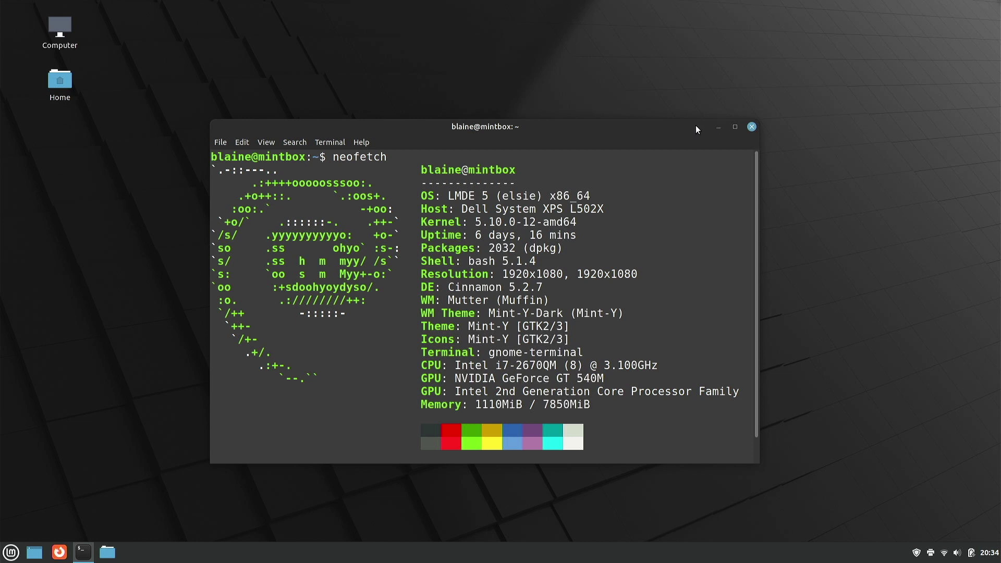
drag(695, 125, 709, 131)
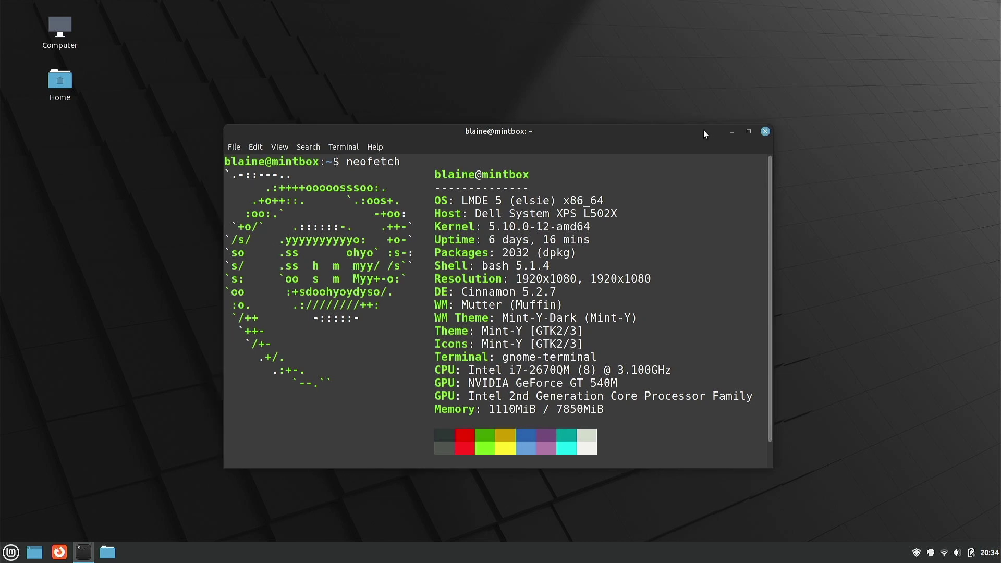
click(765, 132)
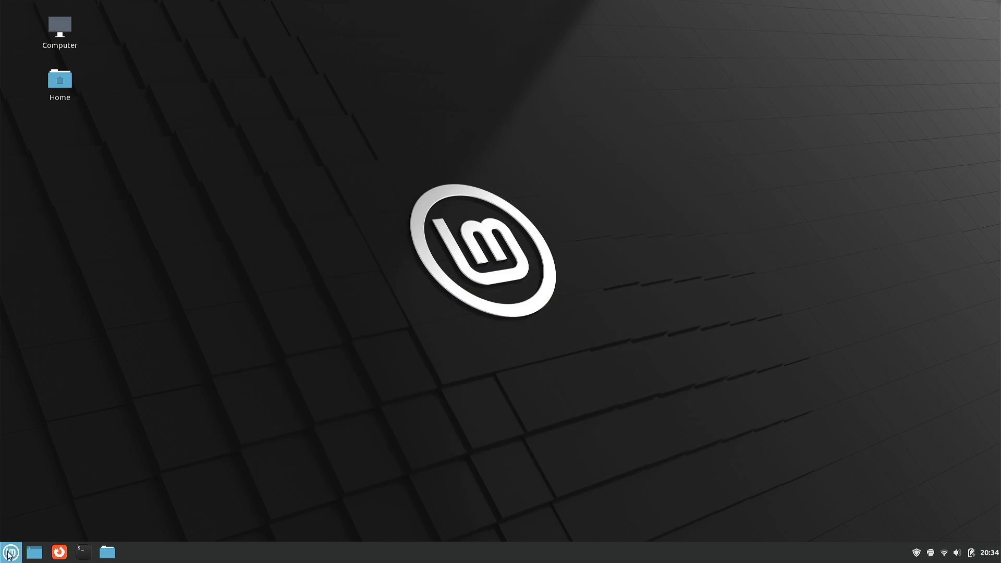
Browse the Accessories applications, launch Warpinator, and close its window
click(11, 551)
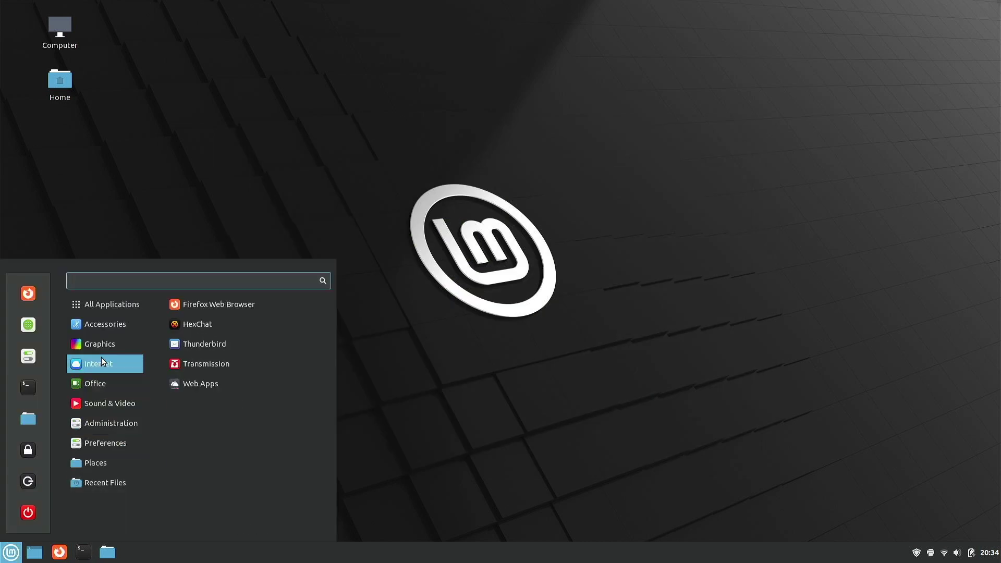
mouse_move(105, 325)
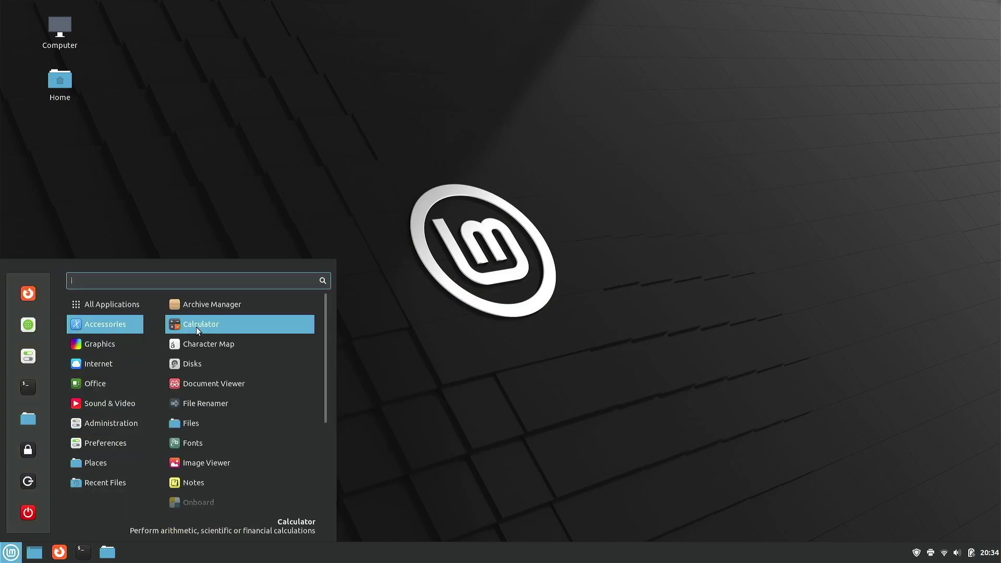
scroll(205, 339, down, 3)
scroll(205, 339, down, 1)
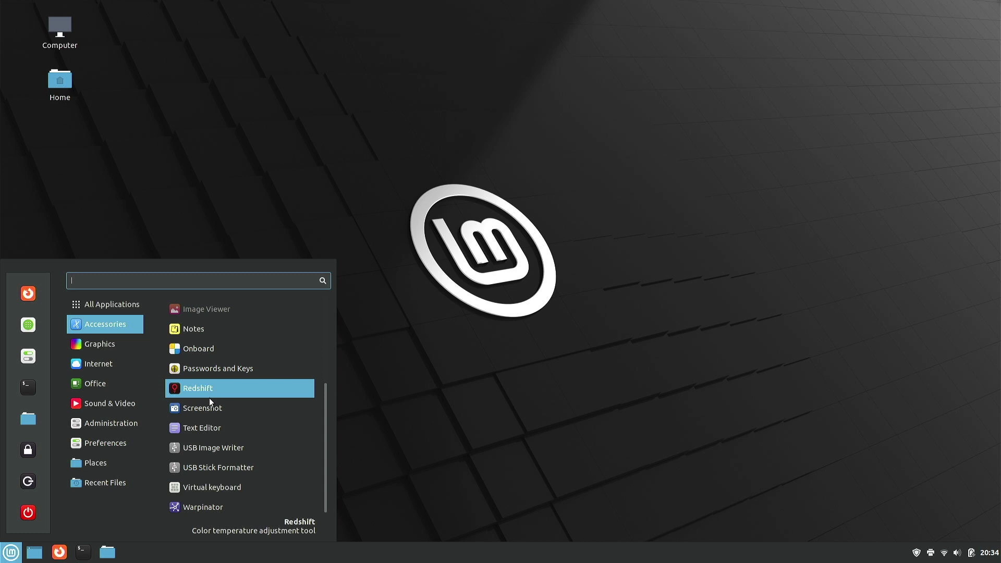
click(232, 509)
click(697, 141)
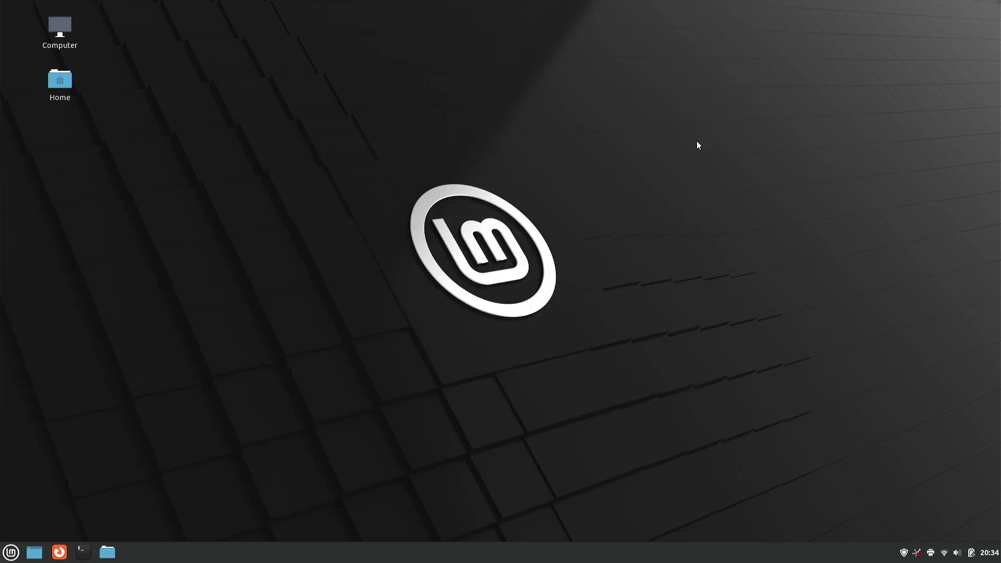
Launch Drawing from the Graphics applications
key(super)
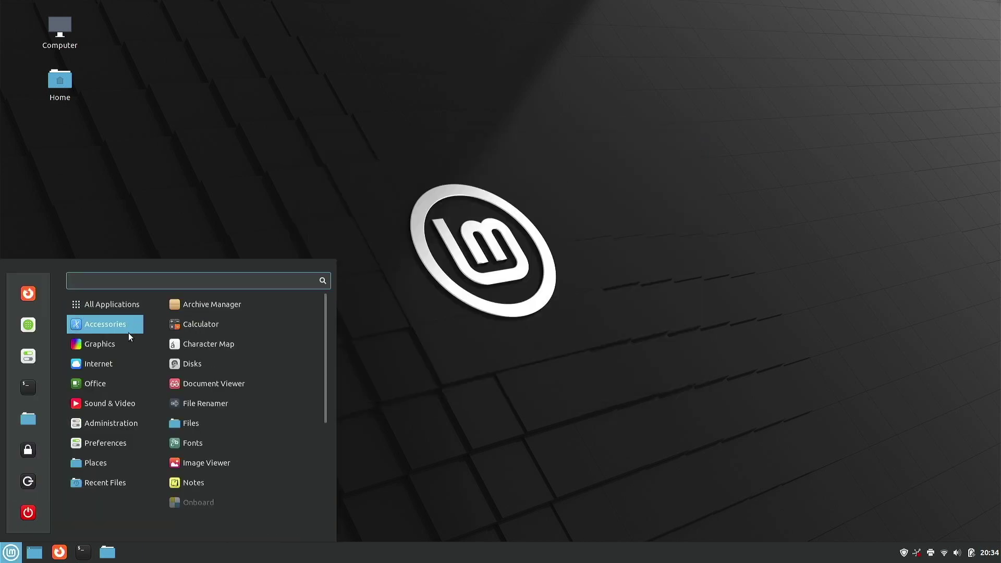
mouse_move(128, 337)
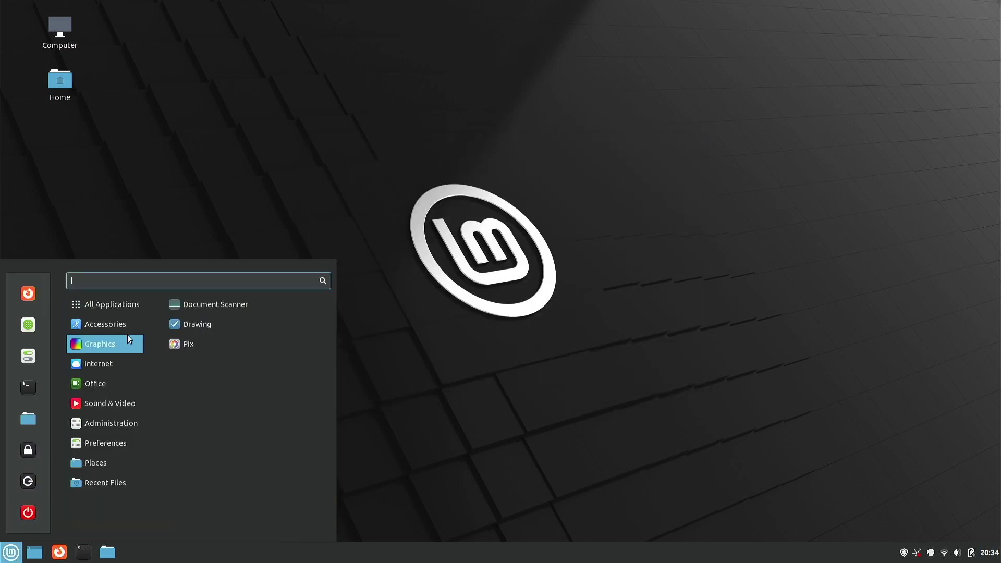
click(202, 325)
click(427, 305)
Launch Pix from the Graphics applications and move its window aside so Drawing can be seen
click(11, 552)
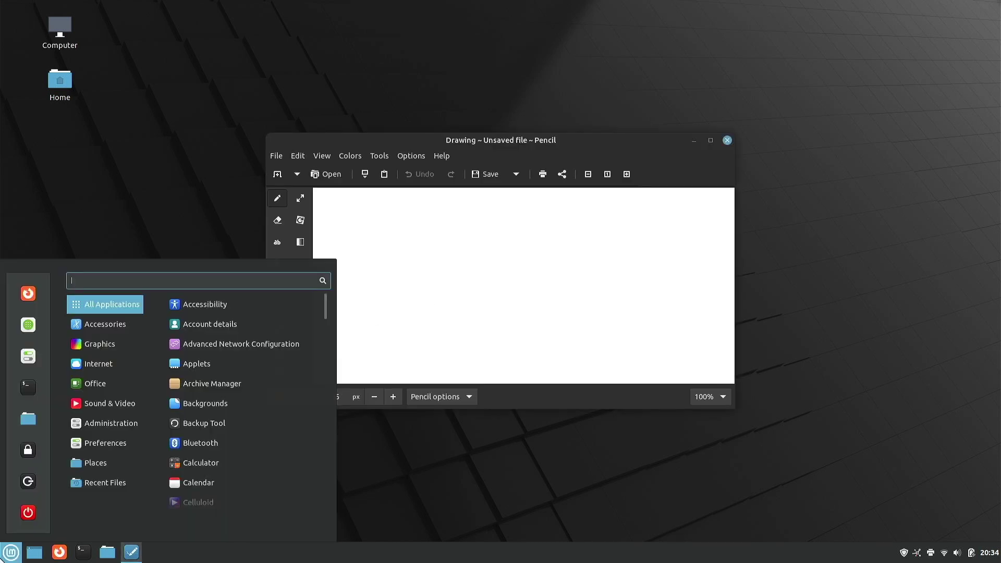
mouse_move(117, 341)
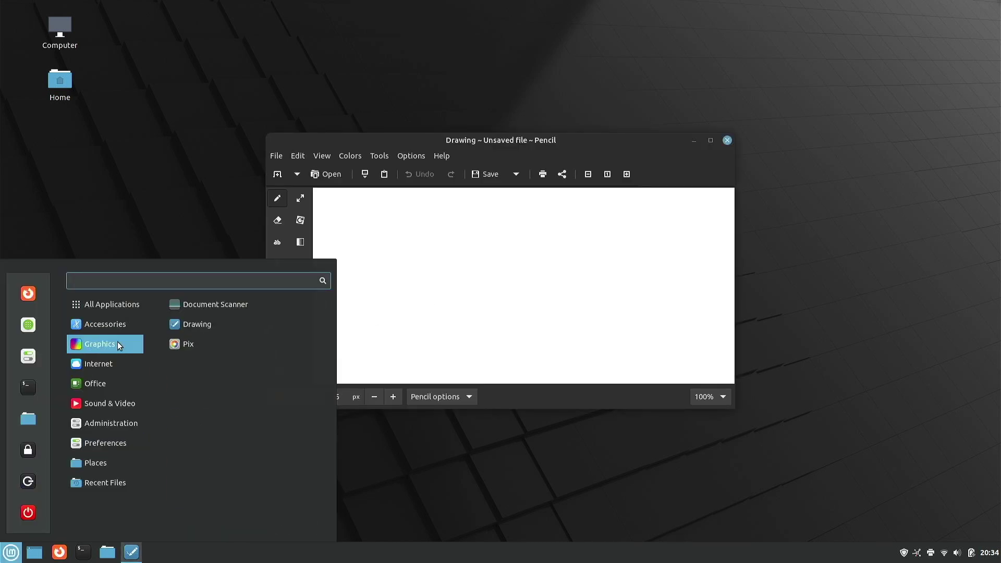
click(187, 344)
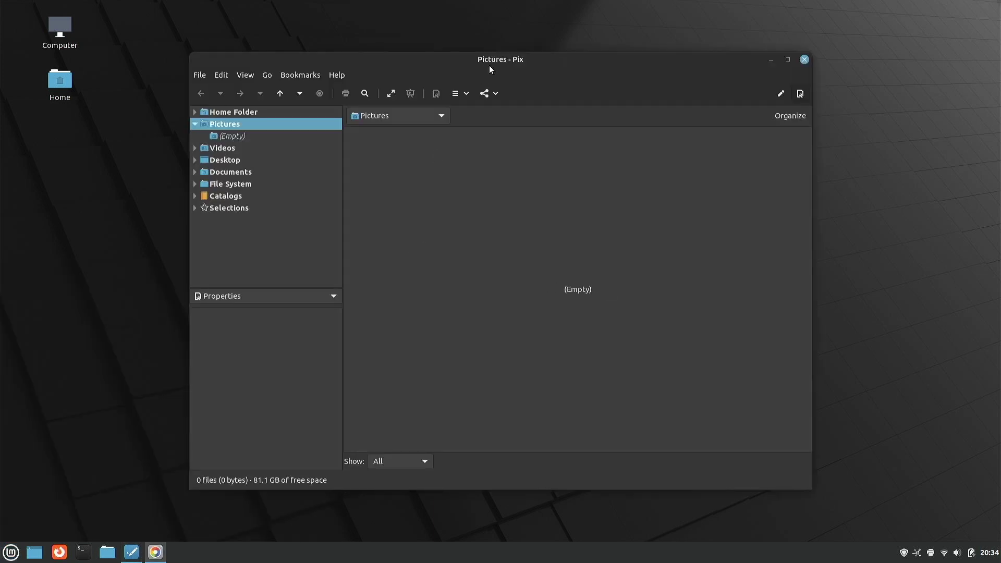
mouse_move(489, 65)
mouse_down()
mouse_move(635, 108)
mouse_move(753, 95)
mouse_move(716, 61)
mouse_up()
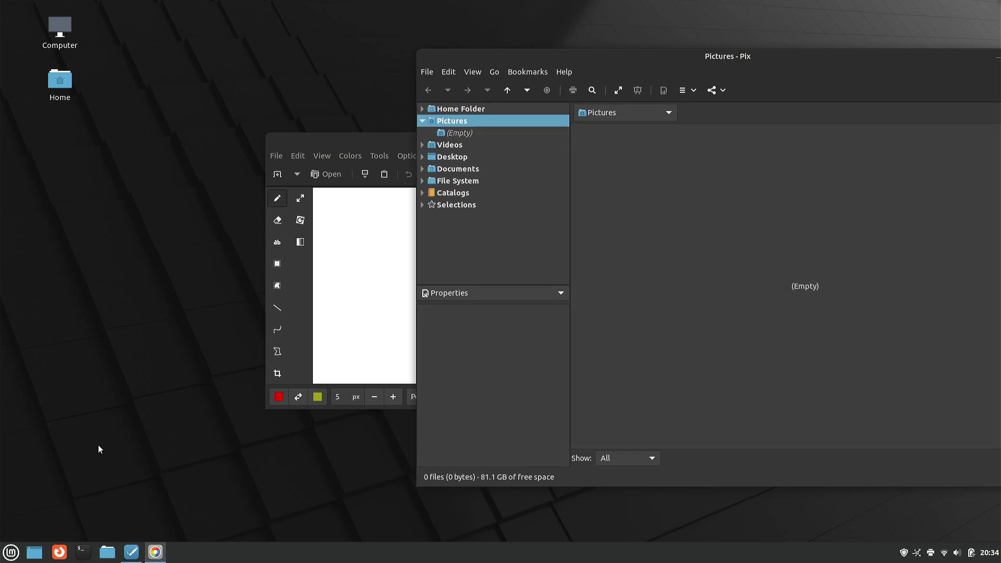
Launch the Celluloid player from the Sound & Video applications
click(11, 552)
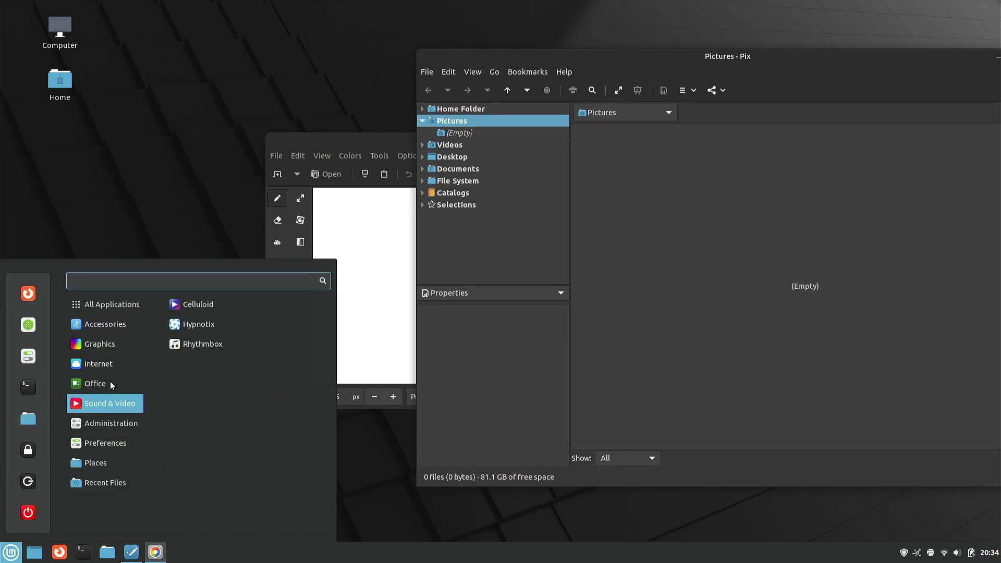
click(214, 306)
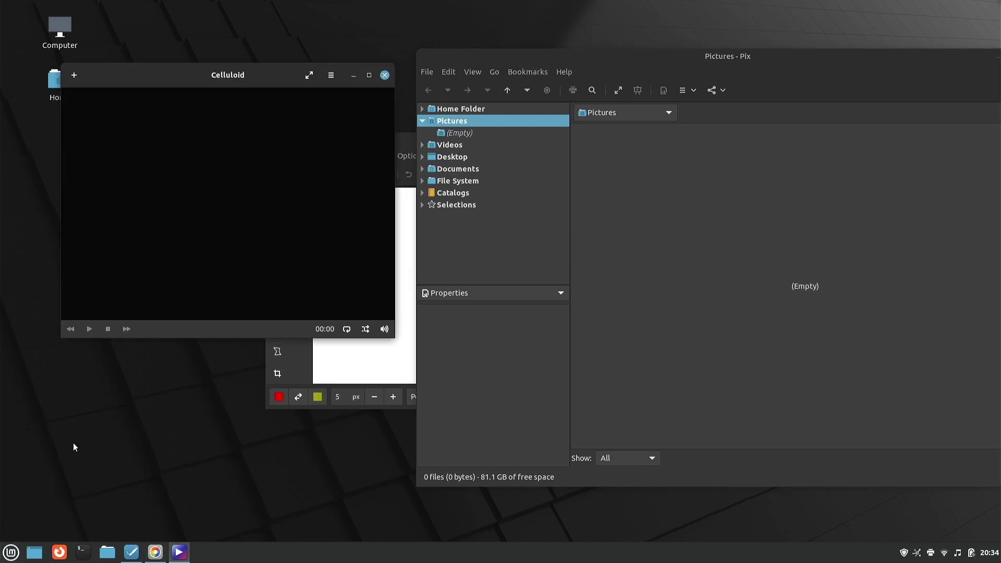
Launch Web Apps from the Internet applications, move its window over Celluloid, and close it
click(12, 551)
mouse_move(98, 363)
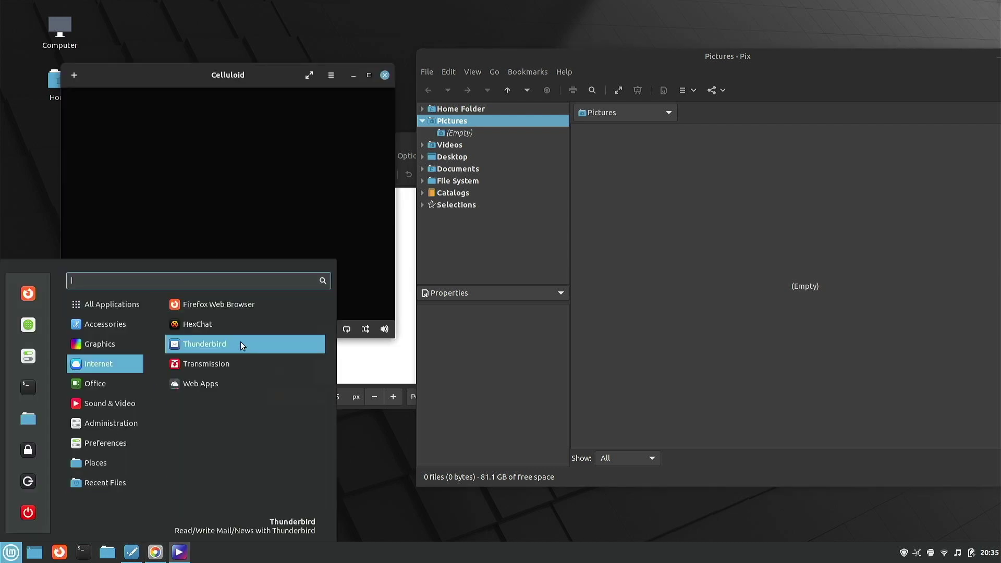
click(223, 383)
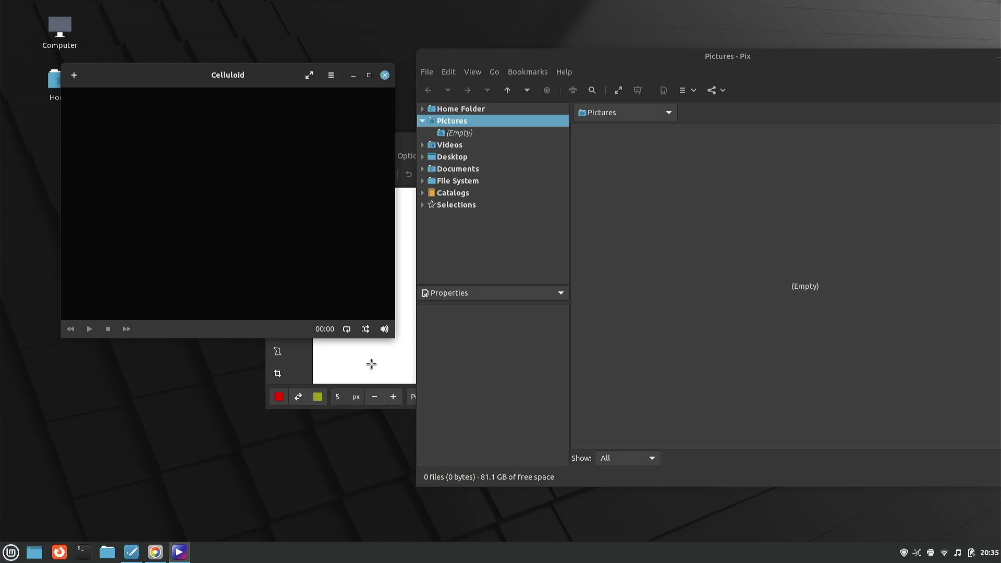
drag(542, 168, 293, 271)
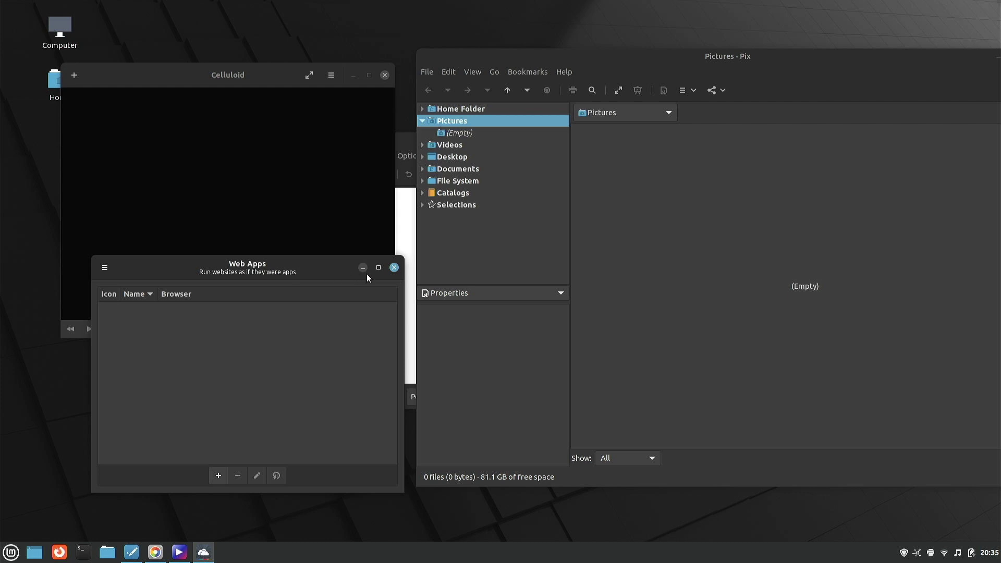
click(394, 268)
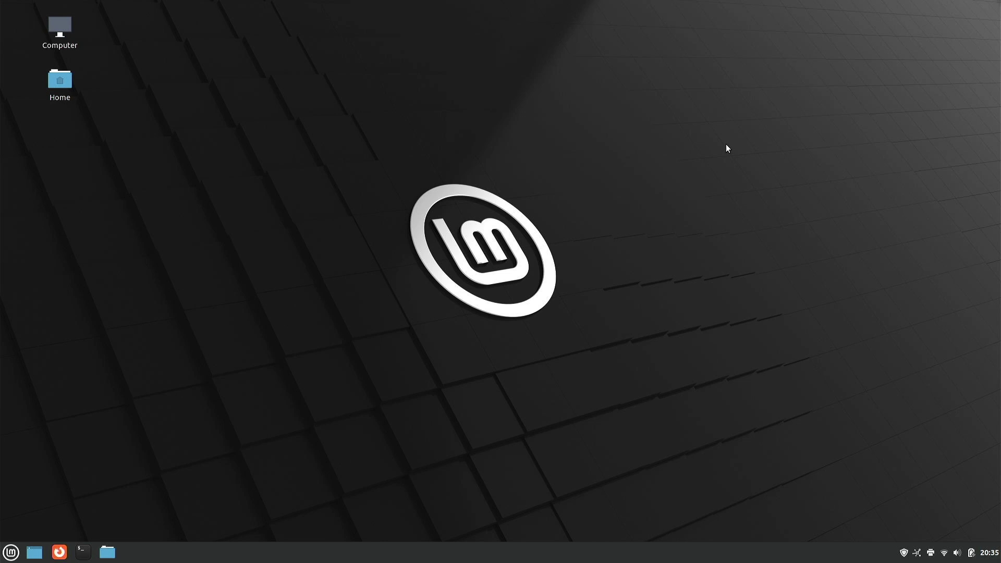
Check the system's resource usage with htop in a terminal, then close the terminal window
right_click(267, 236)
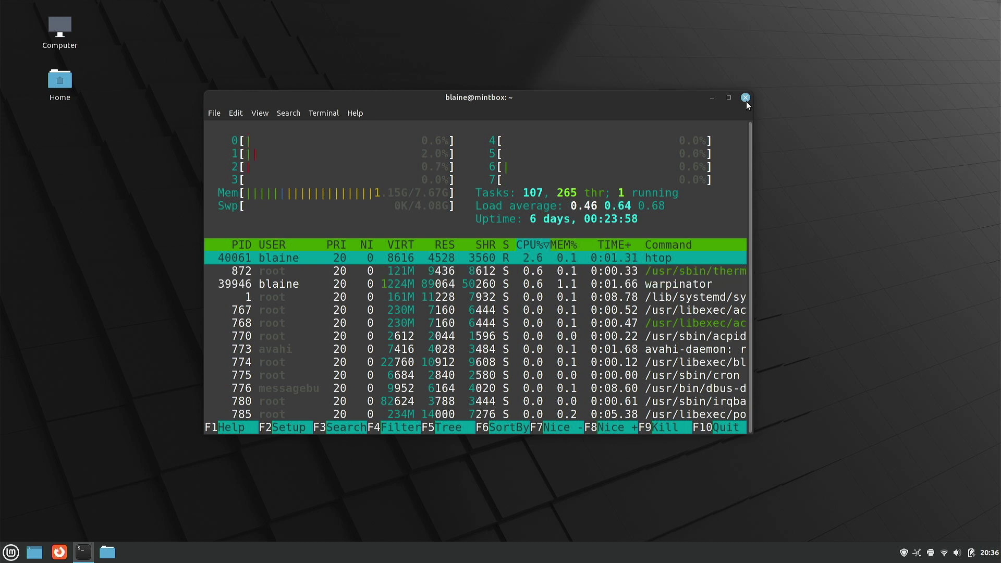
drag(518, 97, 532, 98)
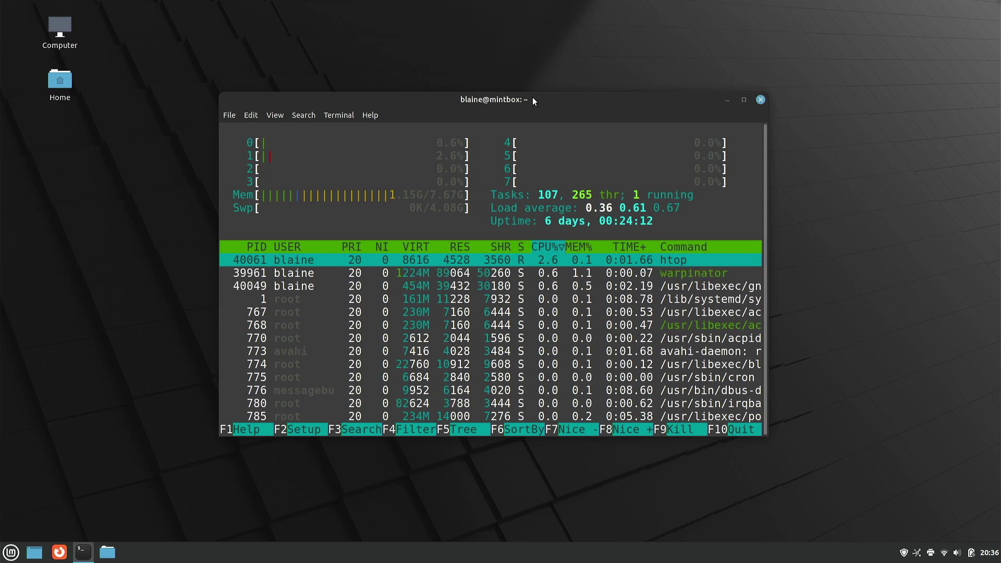
click(760, 100)
click(548, 314)
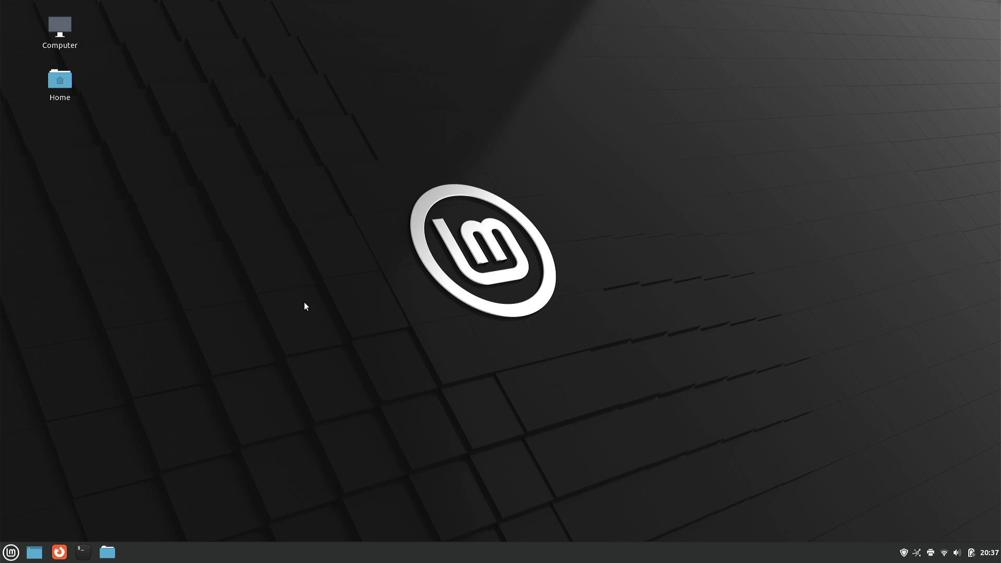
Switch to Firefox, read the Linux Mint blog's upgrade instructions for LMDE 5, and close the browser
click(59, 552)
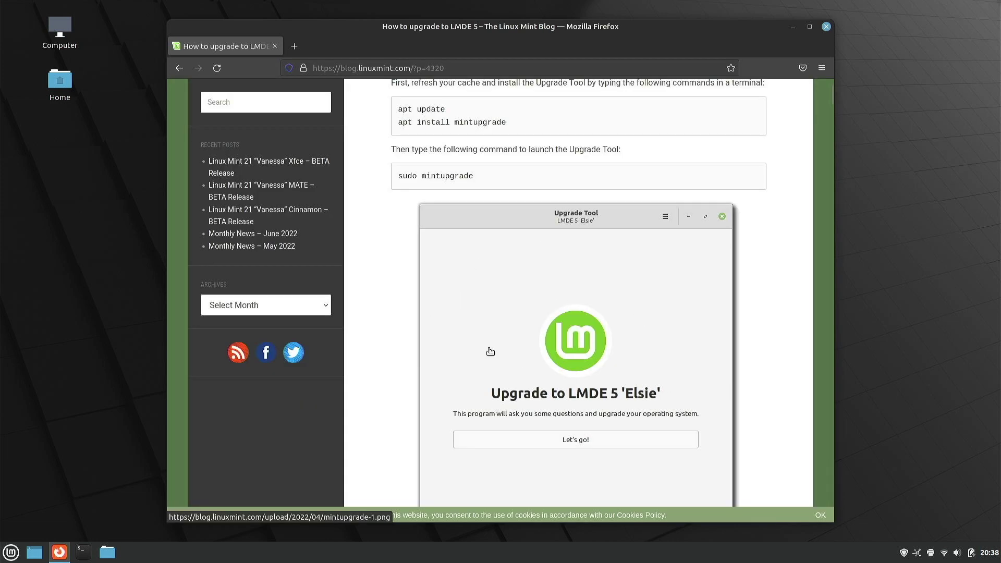
scroll(614, 346, down, 3)
scroll(559, 254, up, 1)
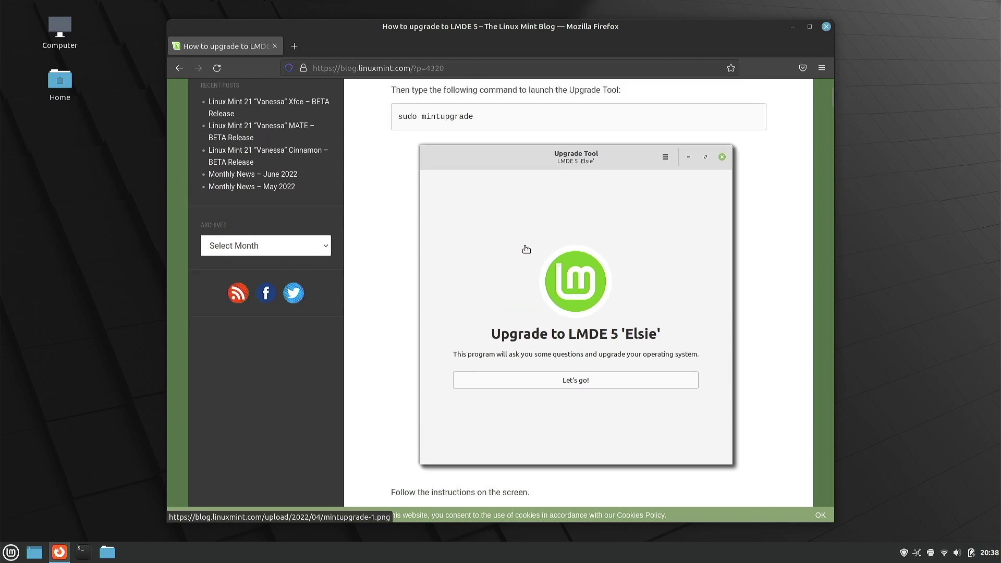
scroll(526, 249, down, 5)
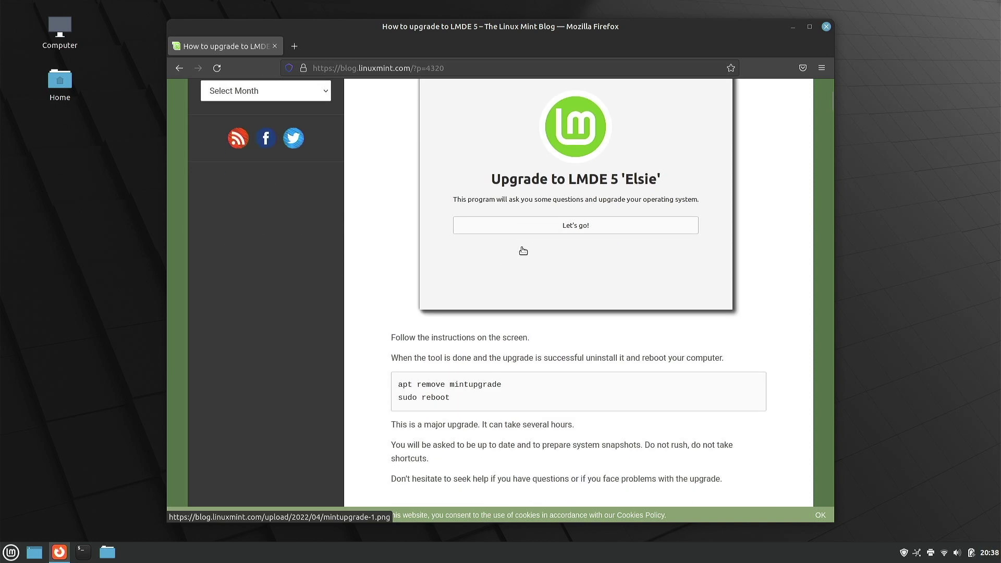
scroll(536, 265, up, 5)
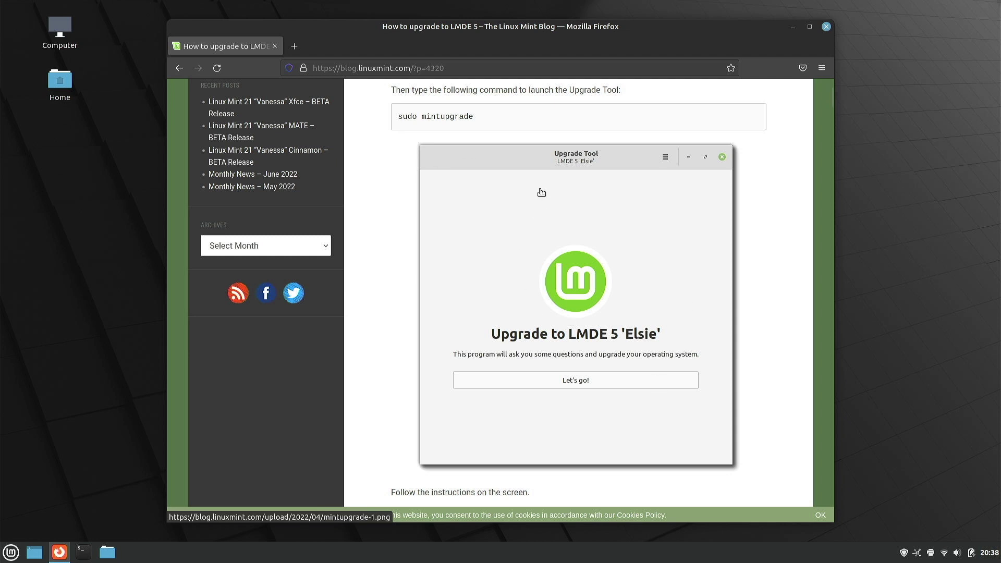
click(826, 27)
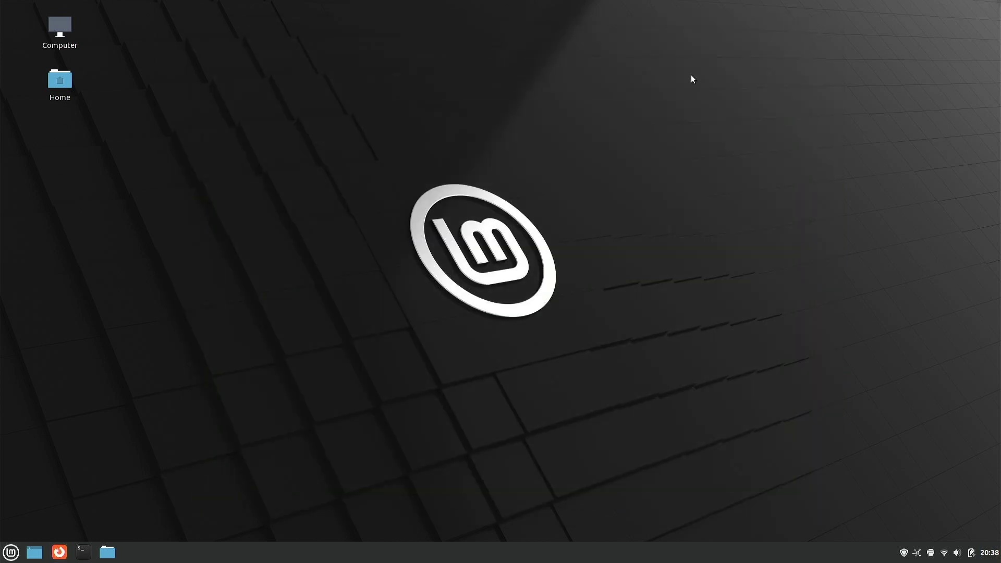
Browse the Places and Administration application categories, then launch LibreOffice Writer with a blank document
click(11, 552)
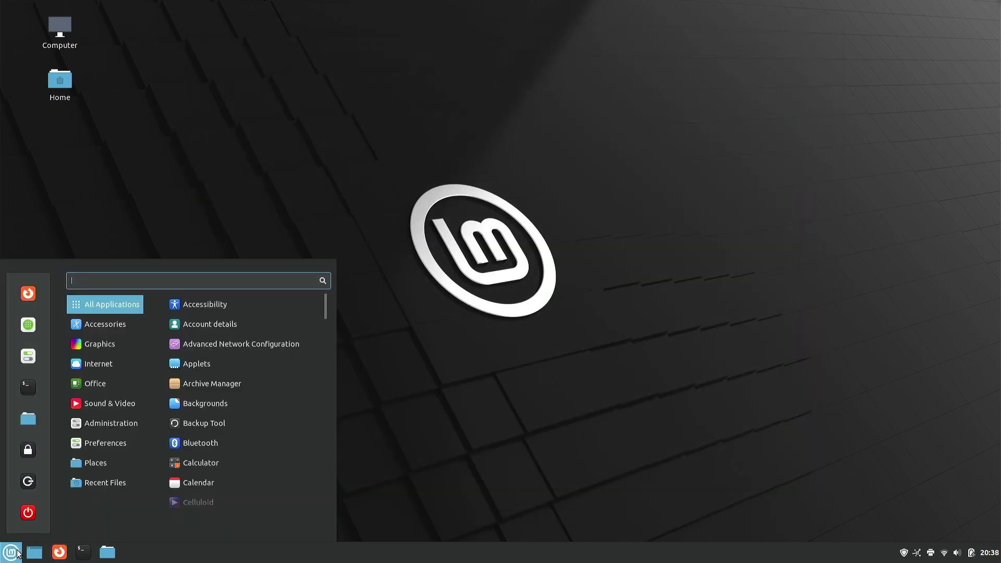
mouse_move(118, 473)
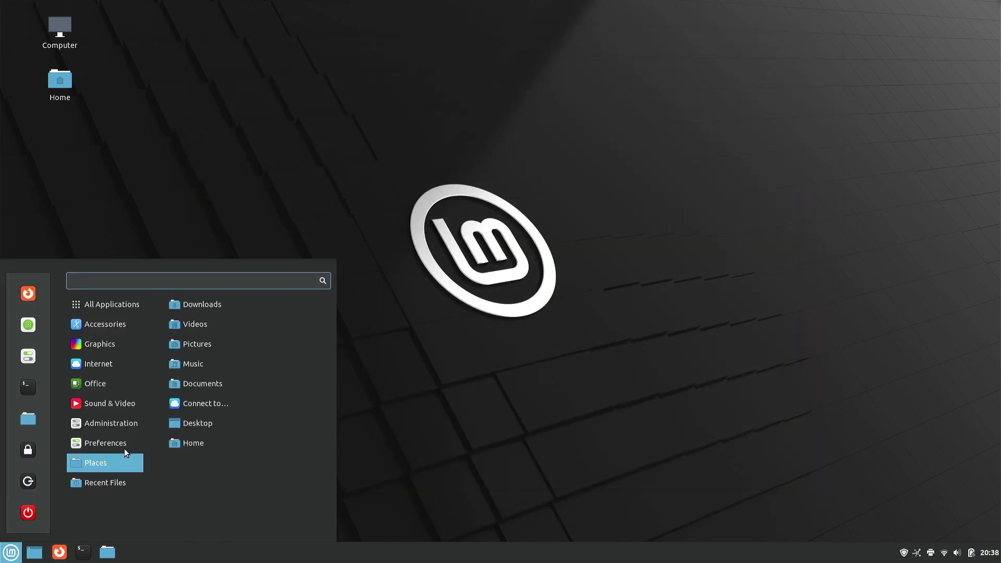
mouse_move(125, 426)
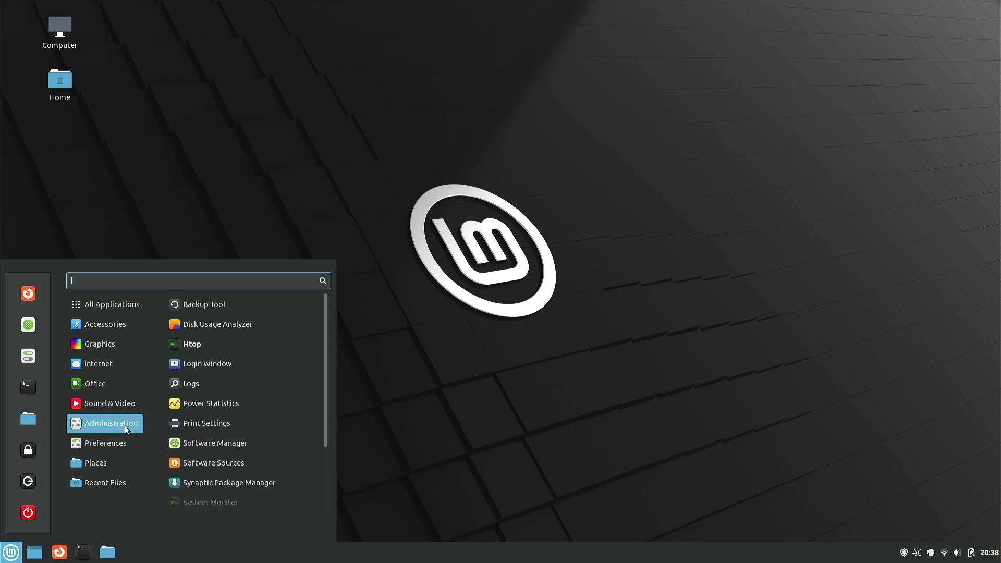
scroll(289, 446, down, 3)
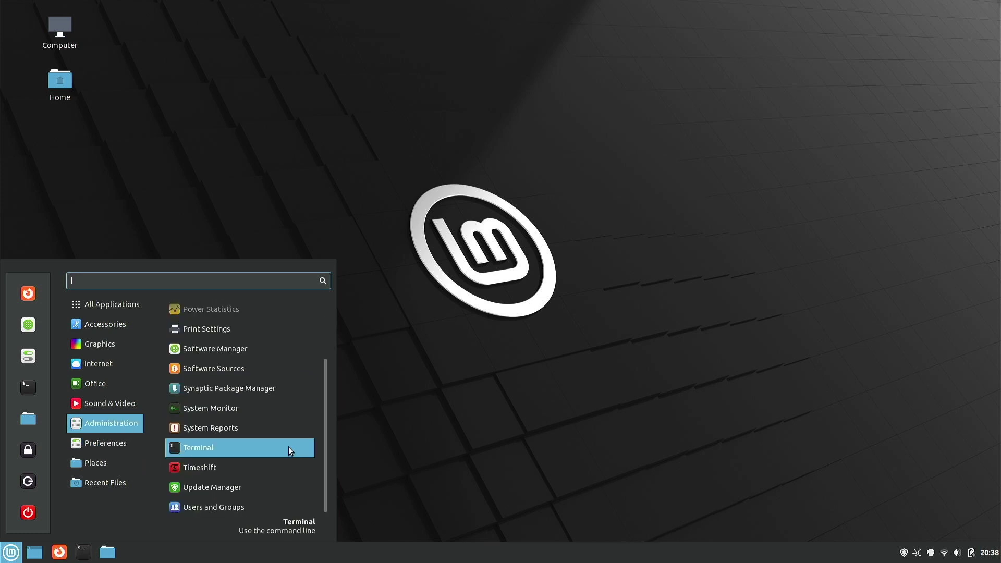
click(254, 483)
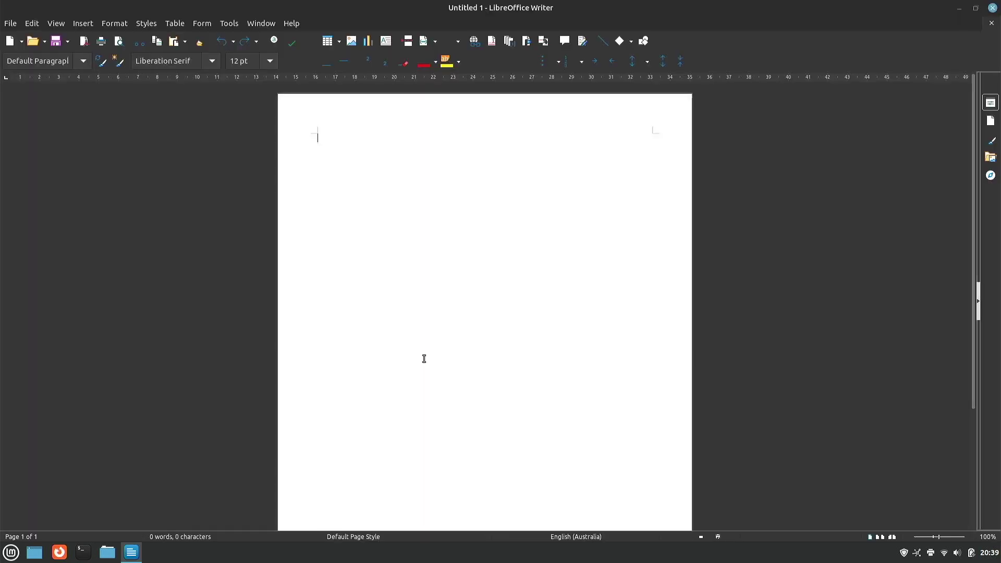
click(611, 334)
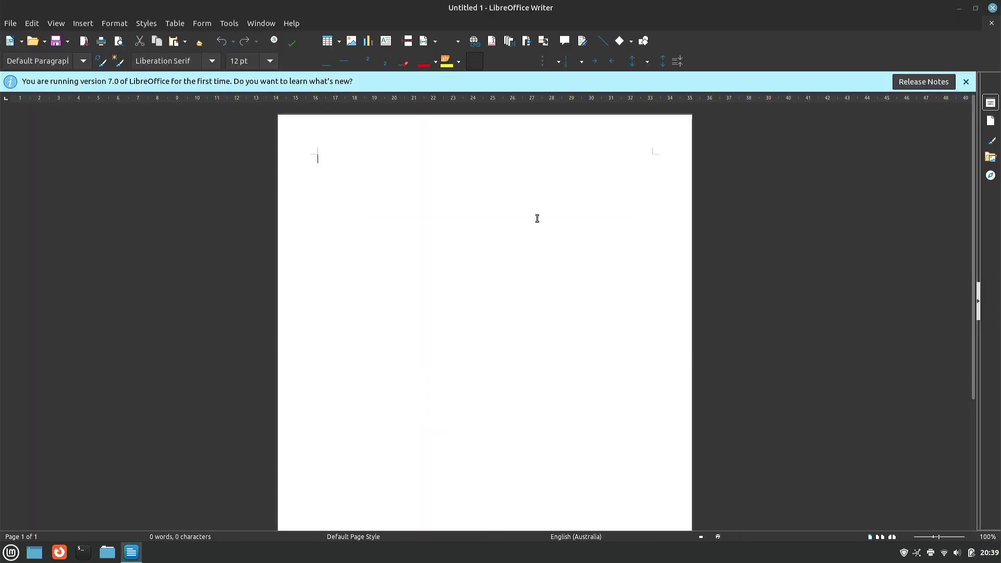
Restore the LibreOffice Writer window from its maximized state and place it fully within the desktop
drag(345, 9, 459, 96)
drag(126, 62, 456, 143)
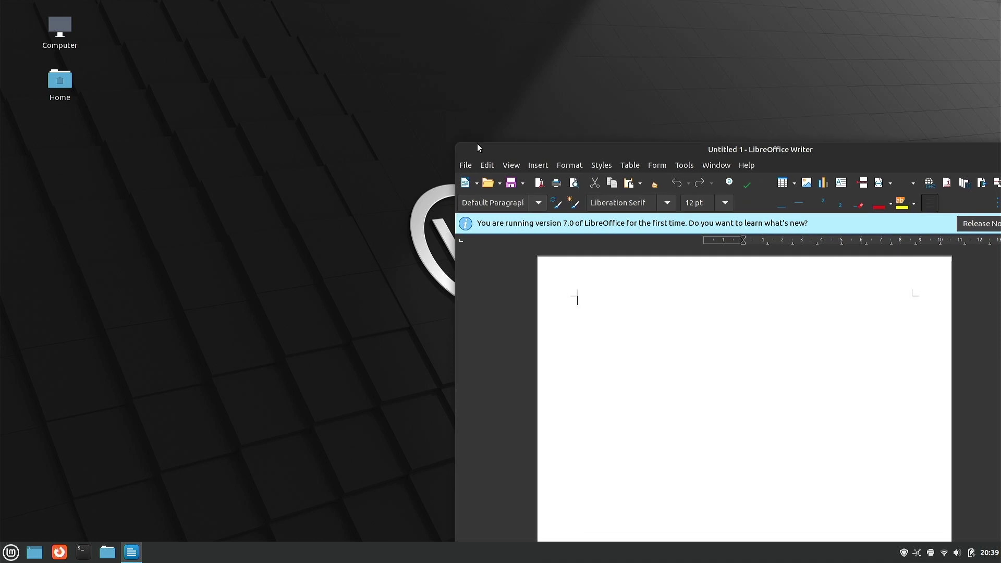
drag(548, 152, 205, 46)
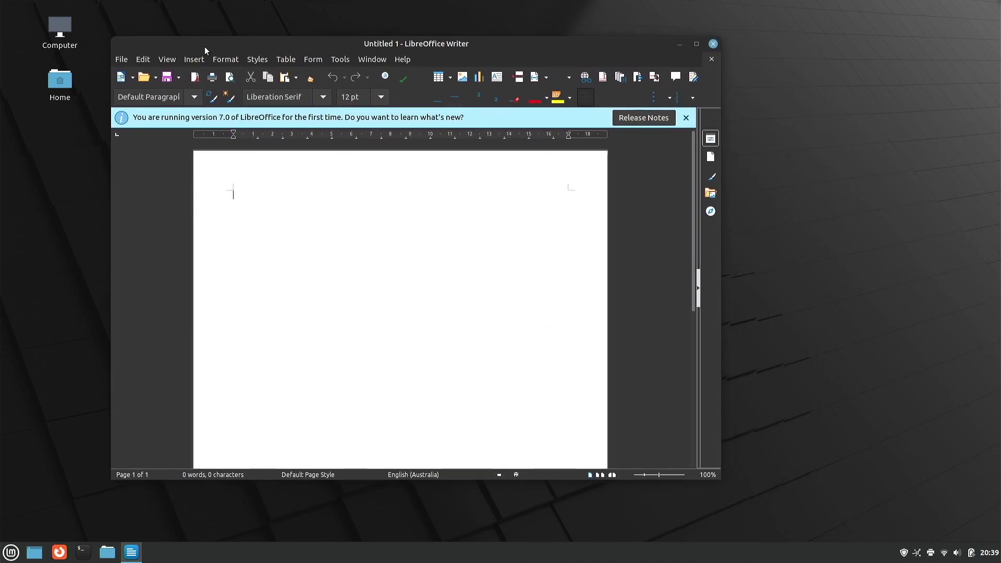
Launch the Software Manager and move its window aside so the Writer document remains visible
click(11, 552)
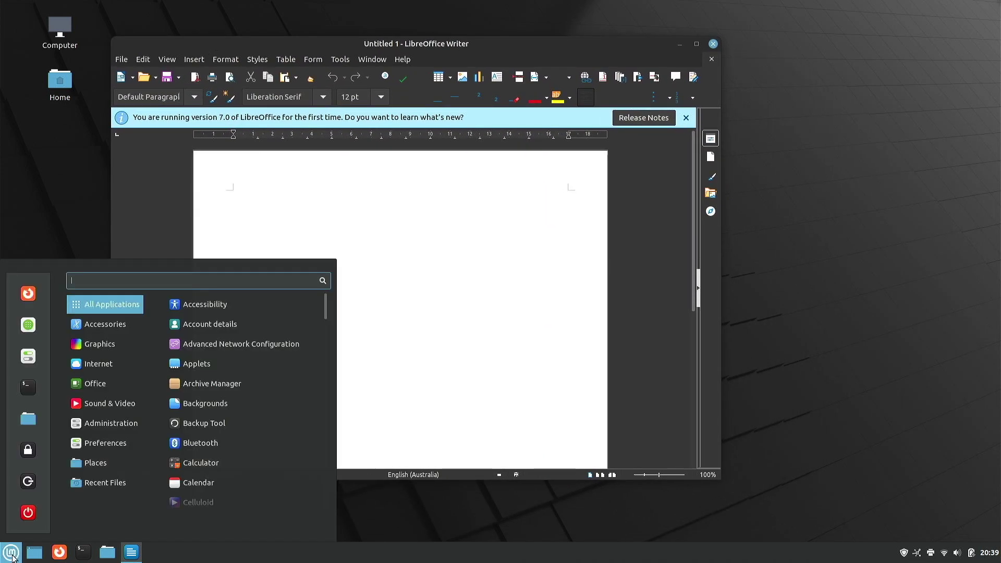
click(35, 330)
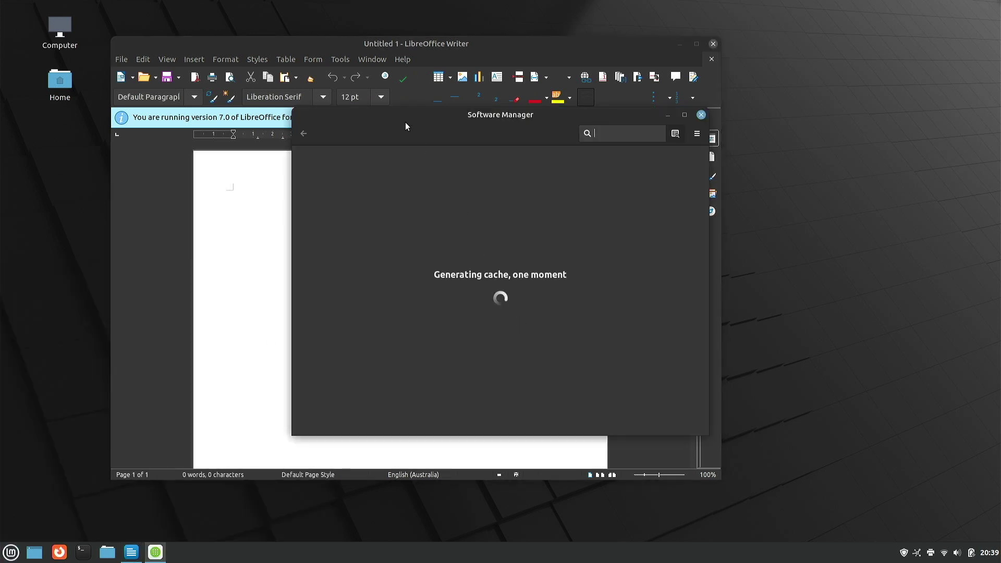
drag(384, 114, 554, 177)
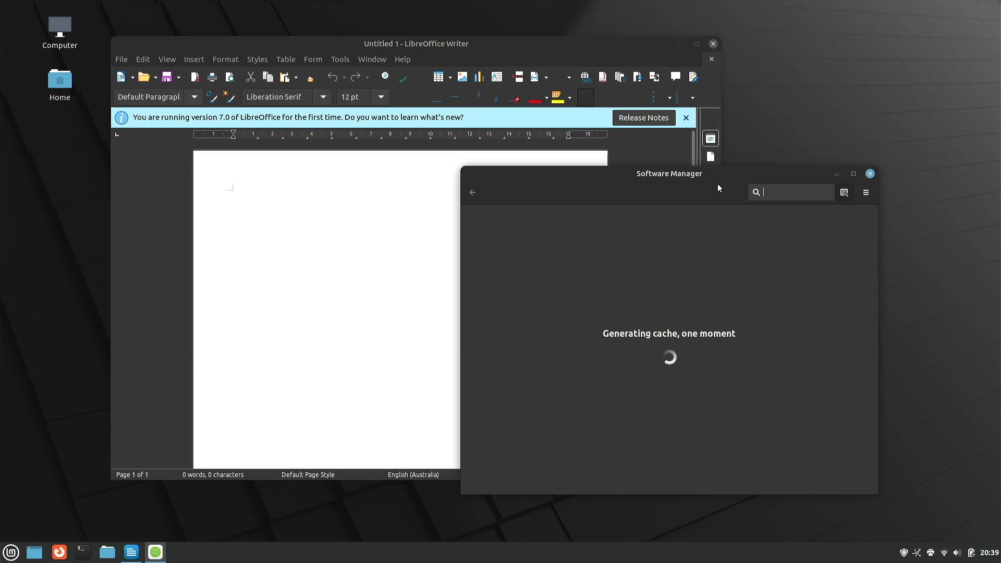
drag(717, 183, 746, 202)
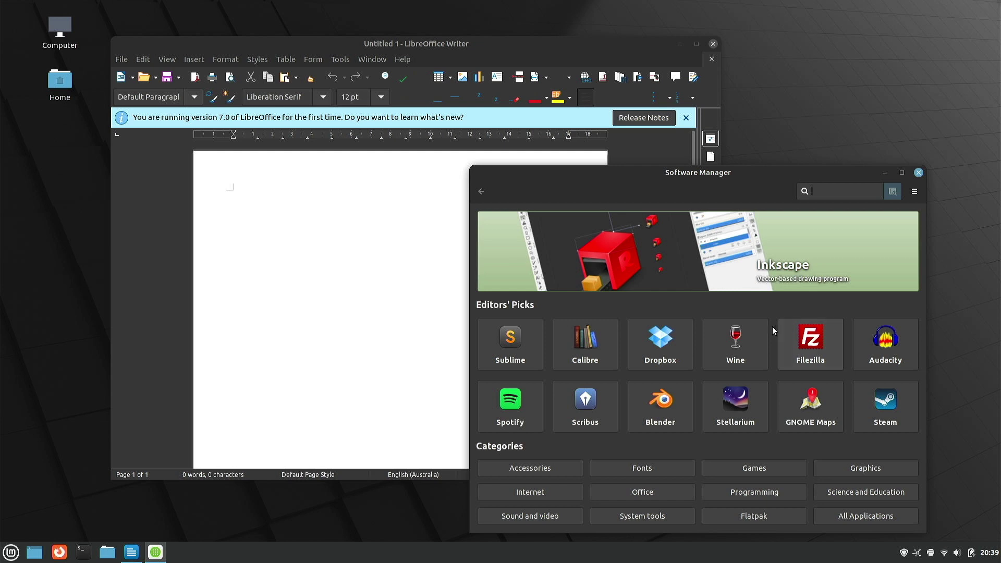
Browse the Internet category of the Software Manager, including its Web and Email subcategories
click(547, 493)
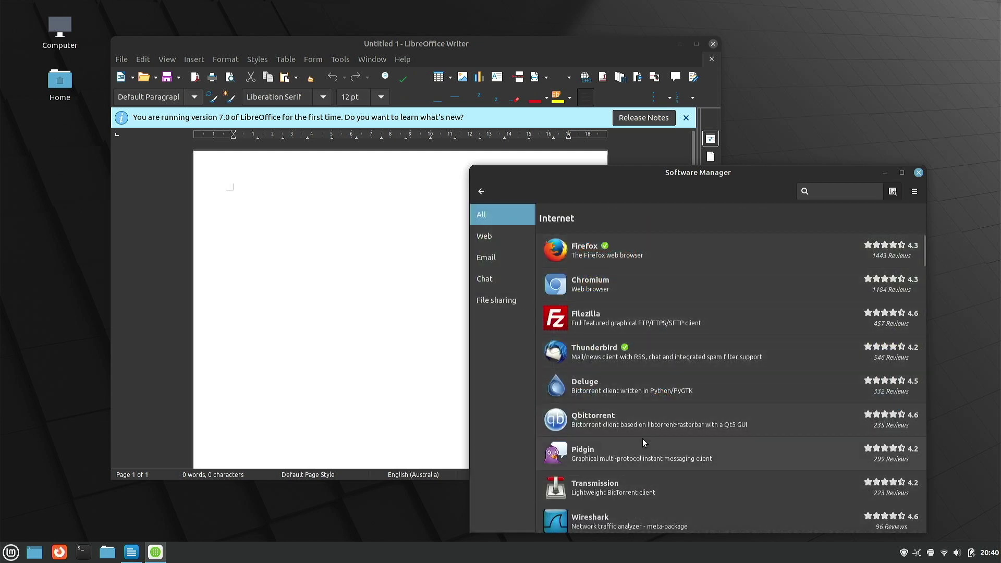
scroll(705, 395, down, 3)
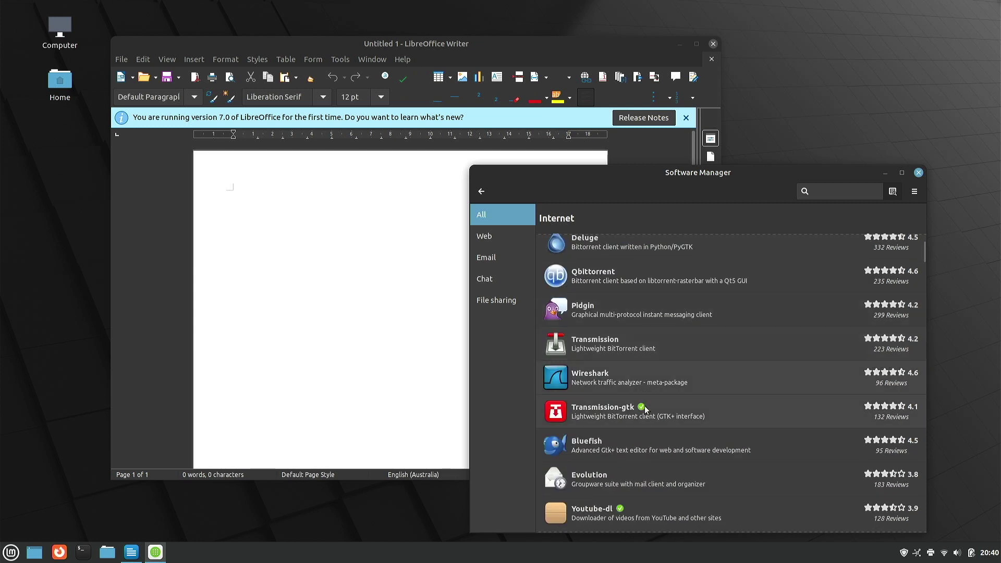
scroll(658, 292, up, 5)
click(490, 239)
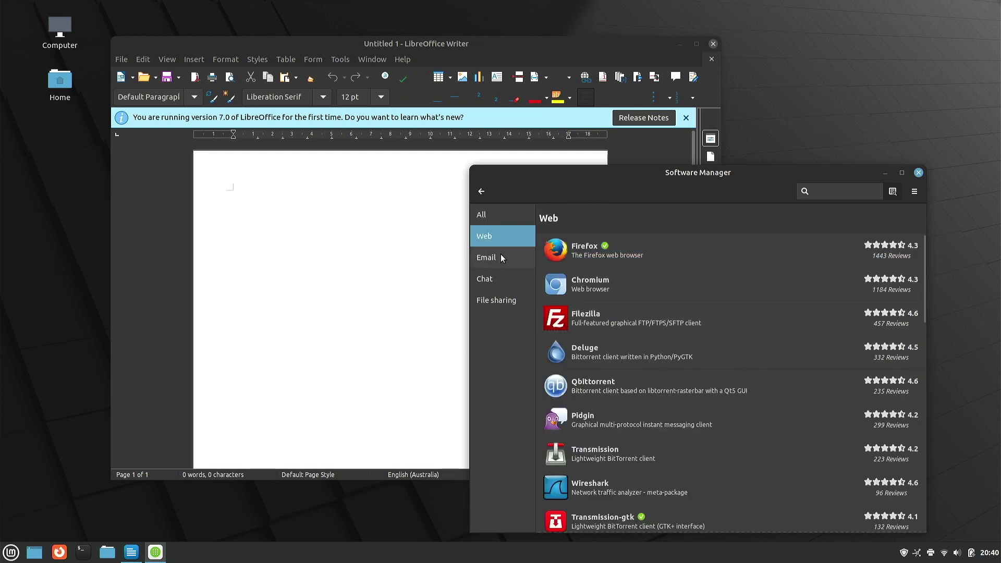
click(501, 258)
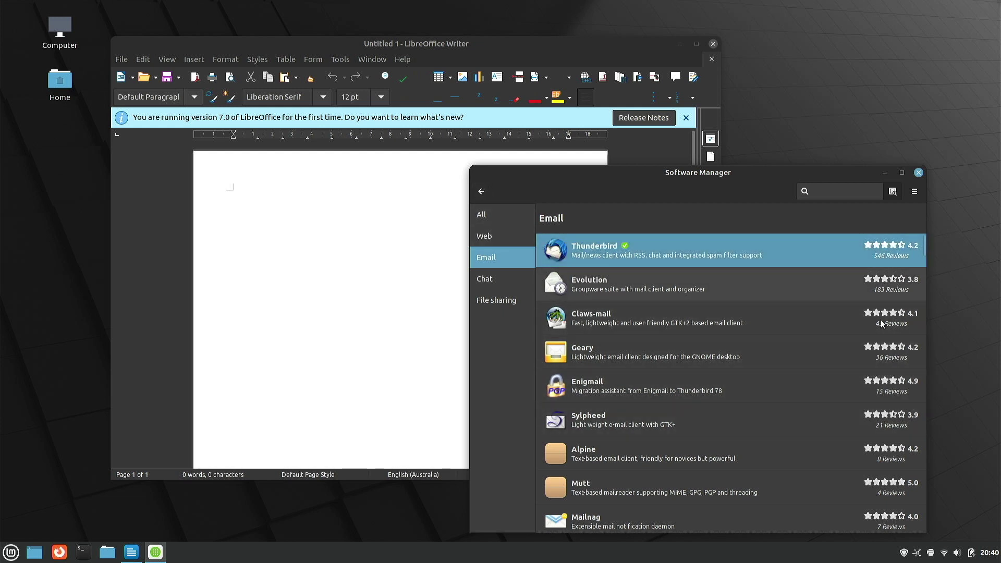
Review the Geary email client's description, package details and user reviews, then return to the Email list
click(781, 353)
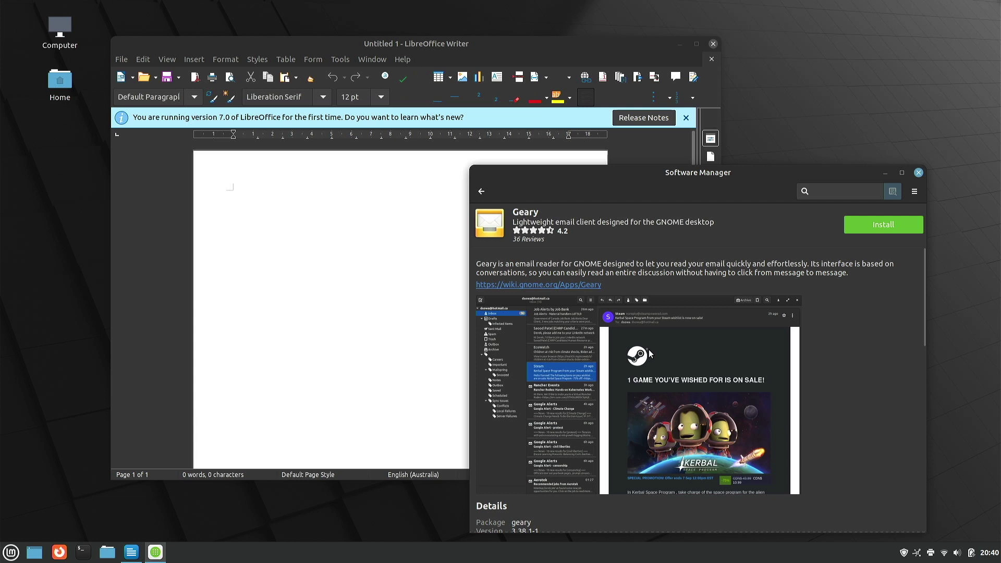
scroll(649, 349, down, 5)
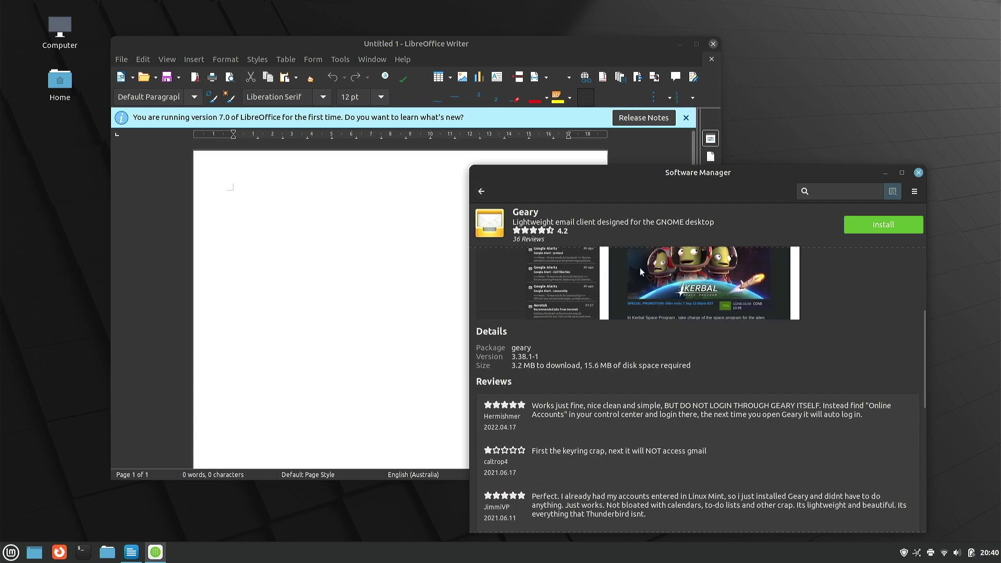
scroll(551, 284, down, 1)
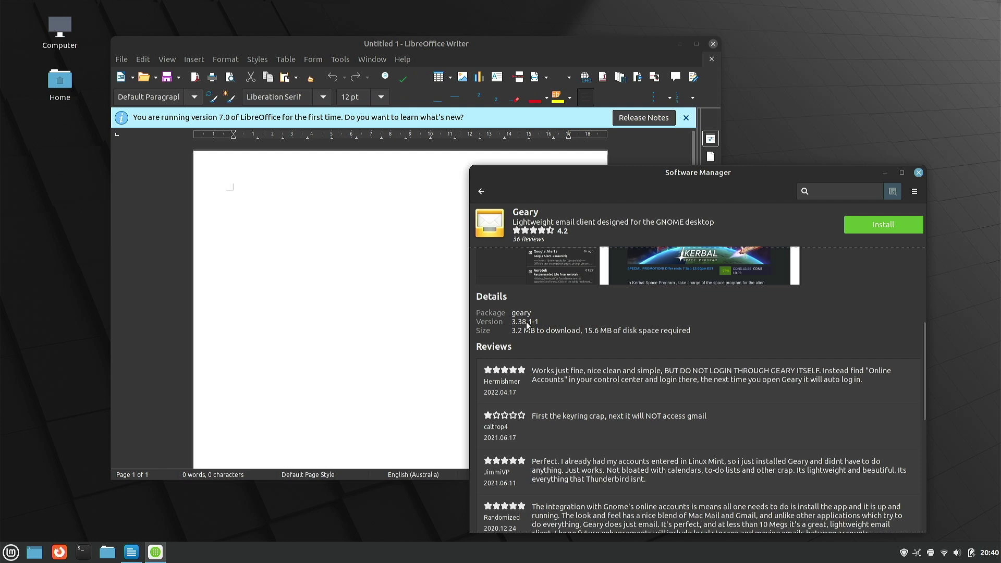
scroll(572, 346, up, 5)
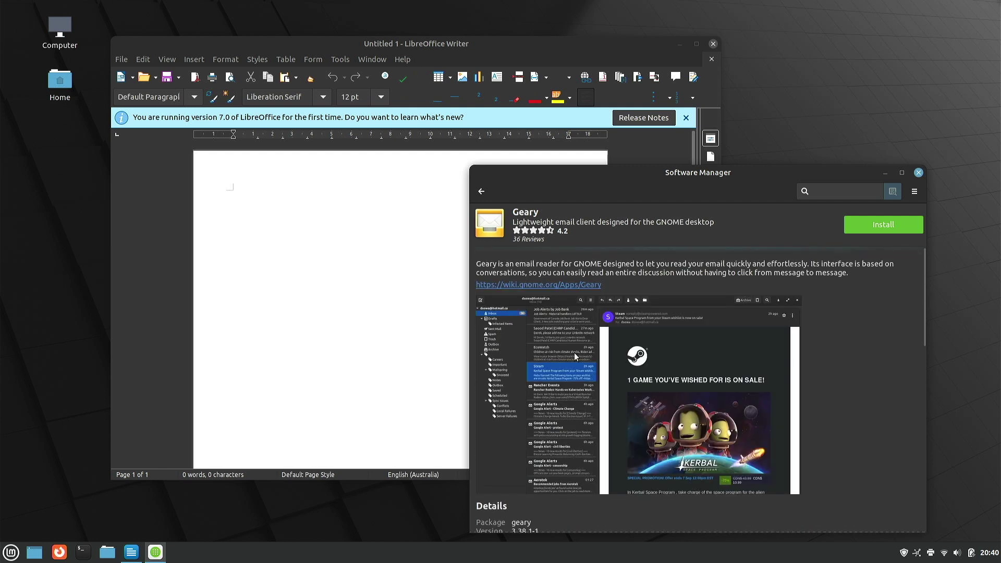
click(483, 193)
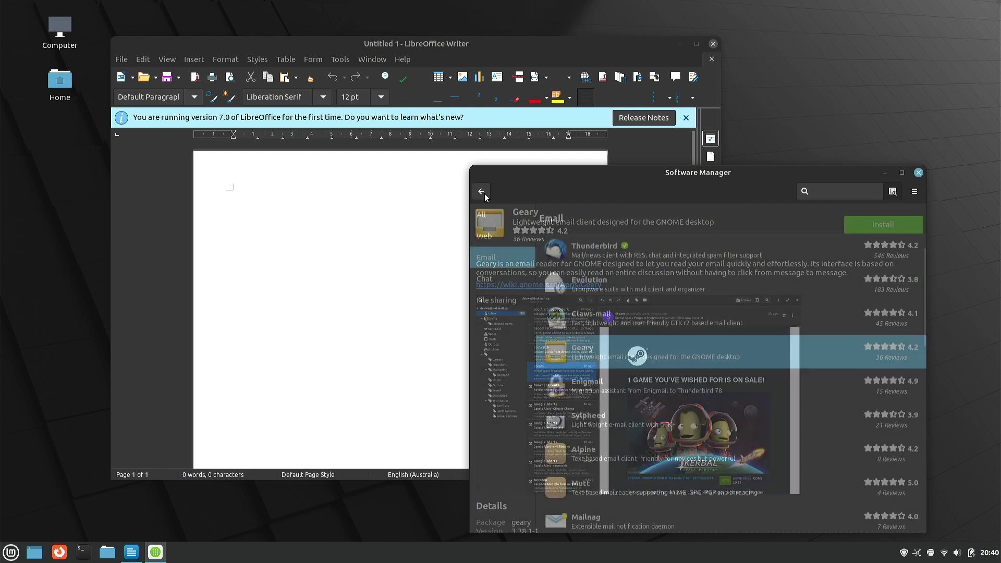
Open Thunderbird's page from the Email list and examine its version, size and reviews
click(590, 254)
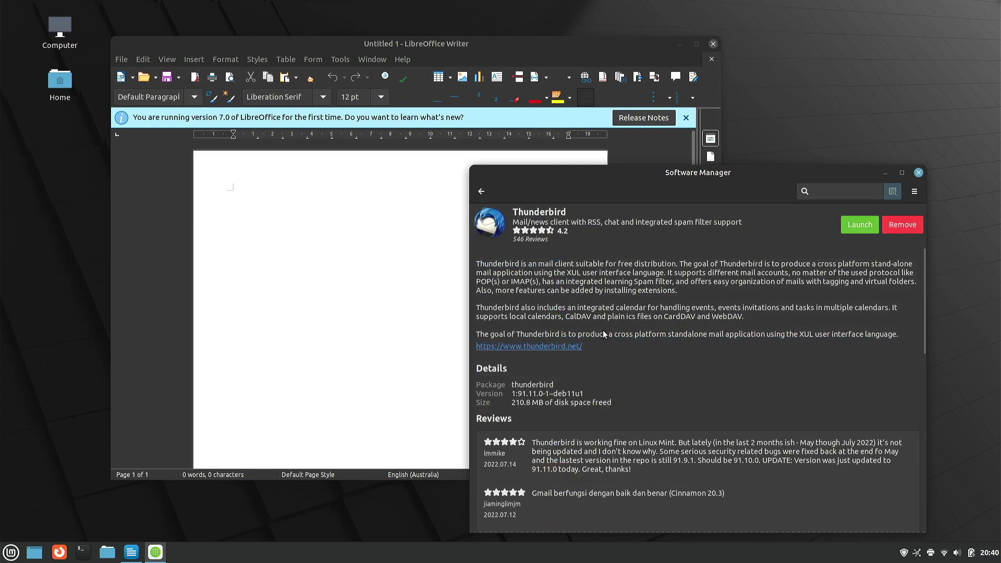
scroll(579, 372, down, 4)
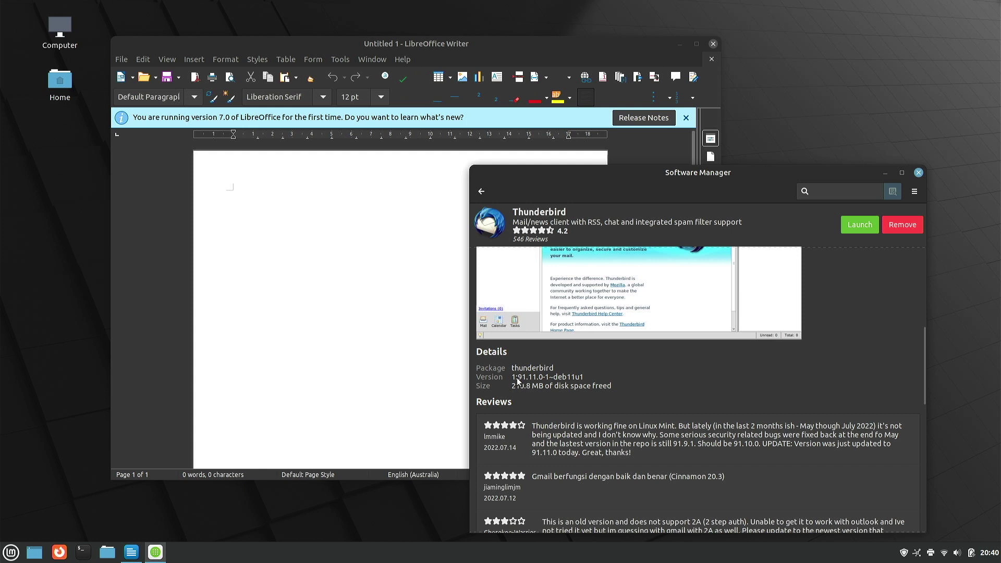
Leave Thunderbird's page, switch the Internet category to all applications, and return to the Software Manager's home page
click(481, 192)
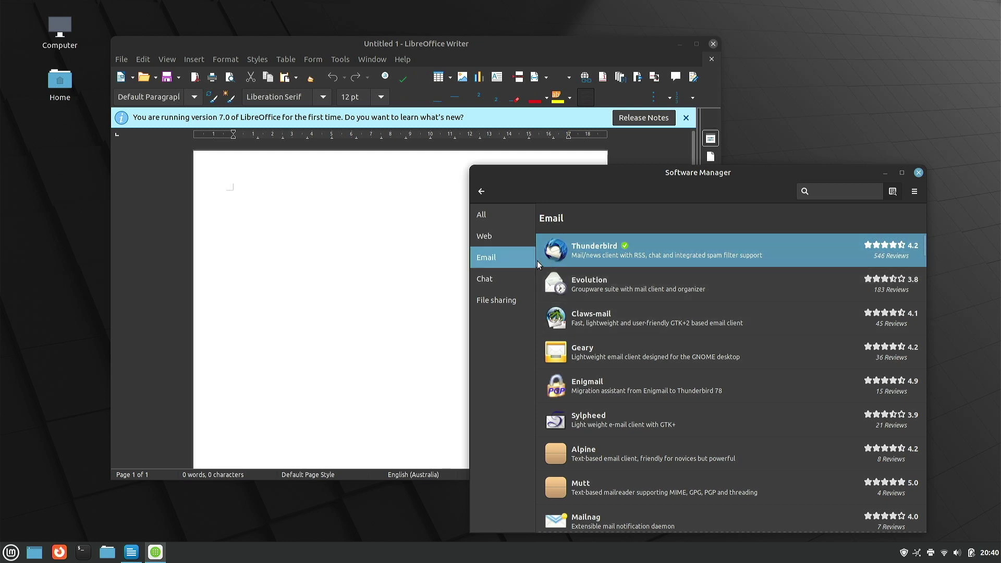
click(502, 216)
click(481, 190)
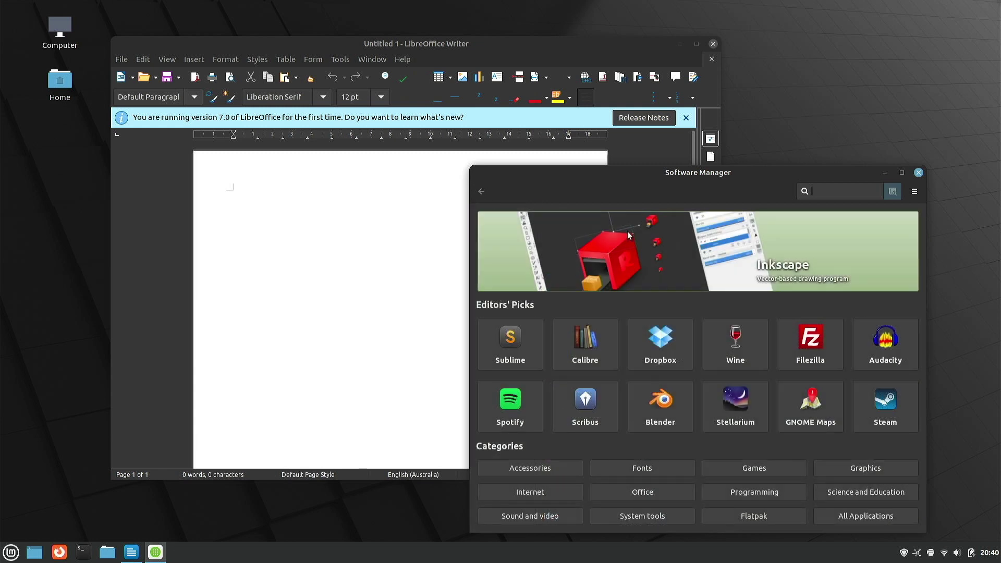
Browse the Flatpak category's application list in the Software Manager, then return to the home page
click(753, 516)
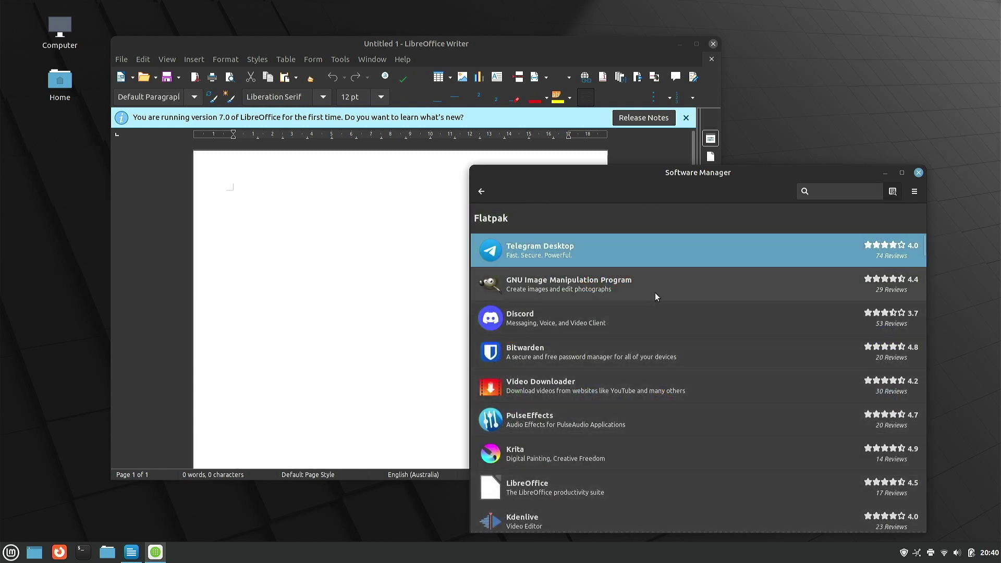
scroll(649, 300, down, 6)
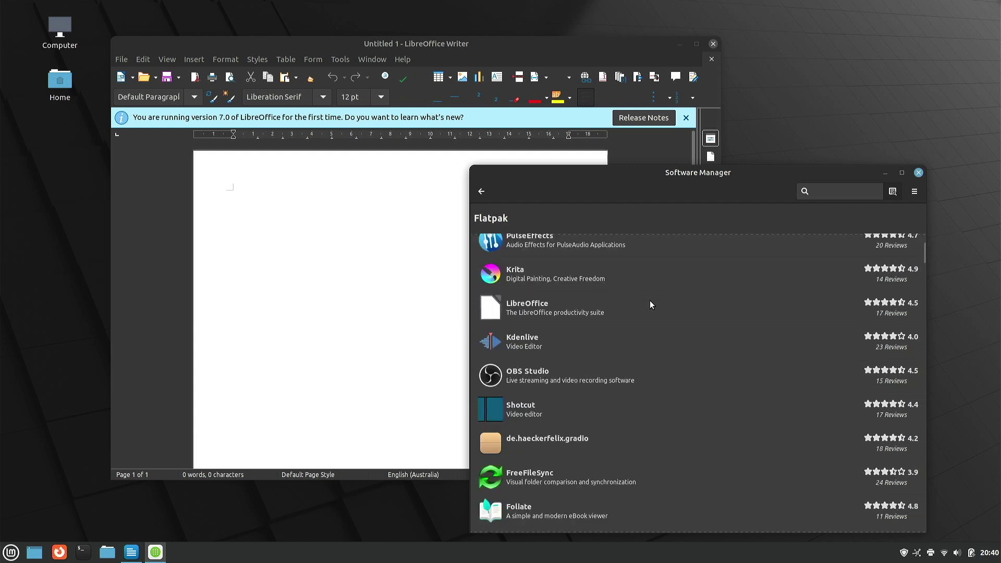
scroll(649, 301, down, 10)
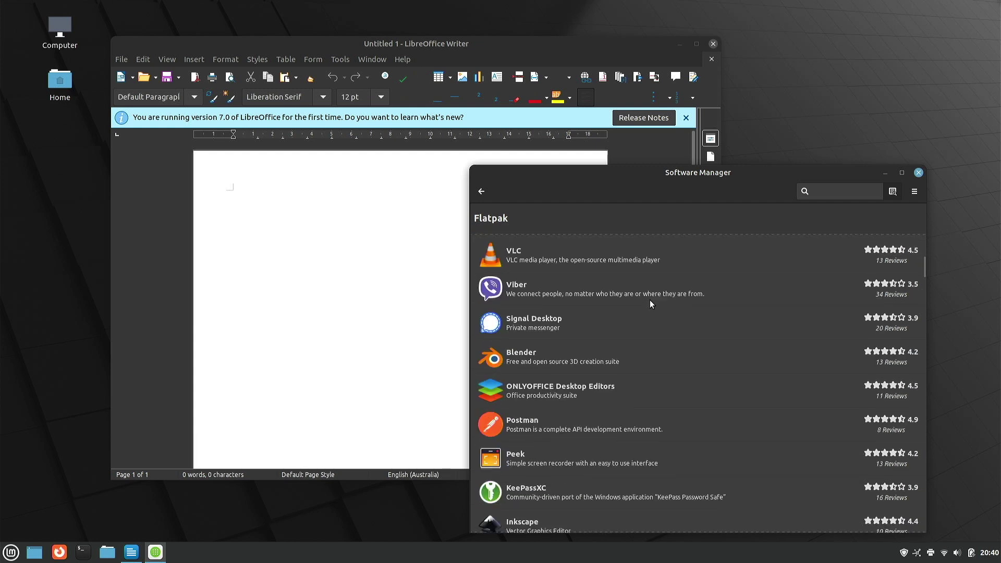
scroll(639, 301, down, 7)
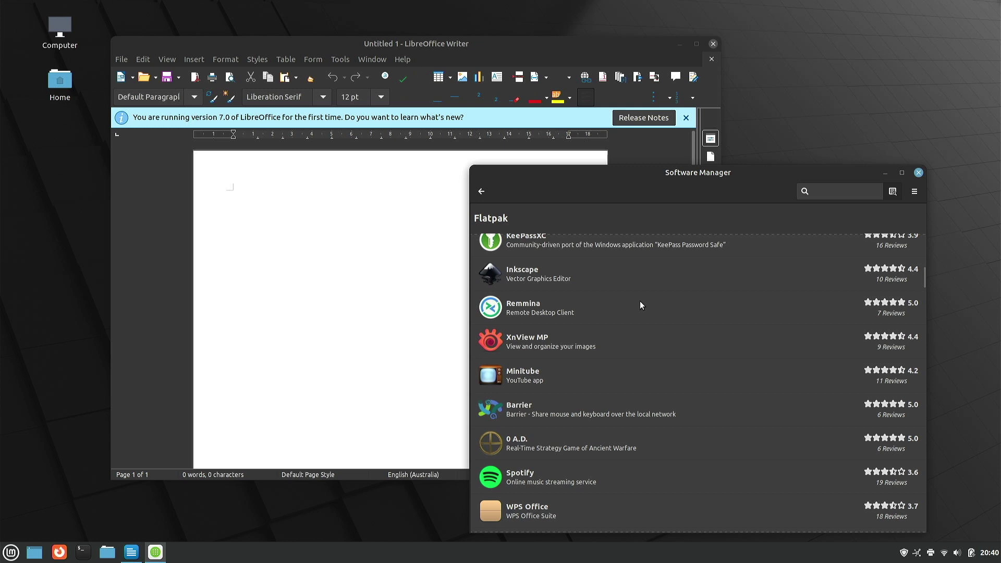
scroll(640, 301, down, 4)
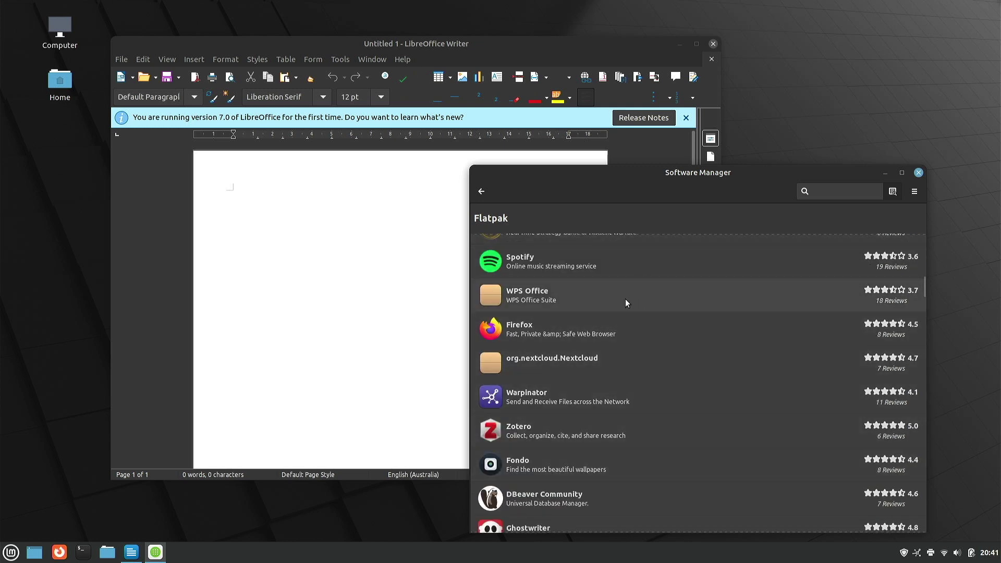
scroll(624, 324, down, 3)
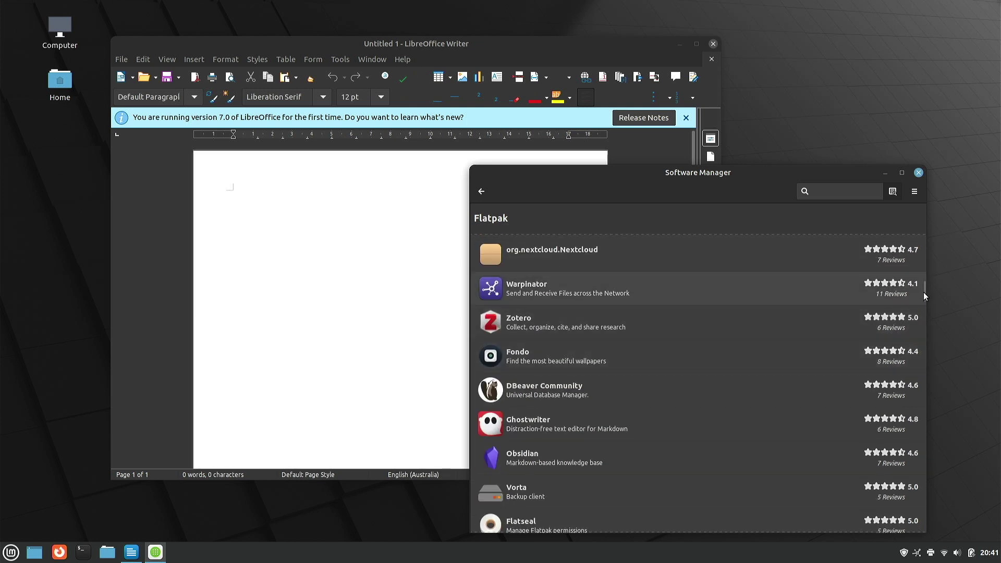
drag(924, 289, 933, 228)
click(481, 191)
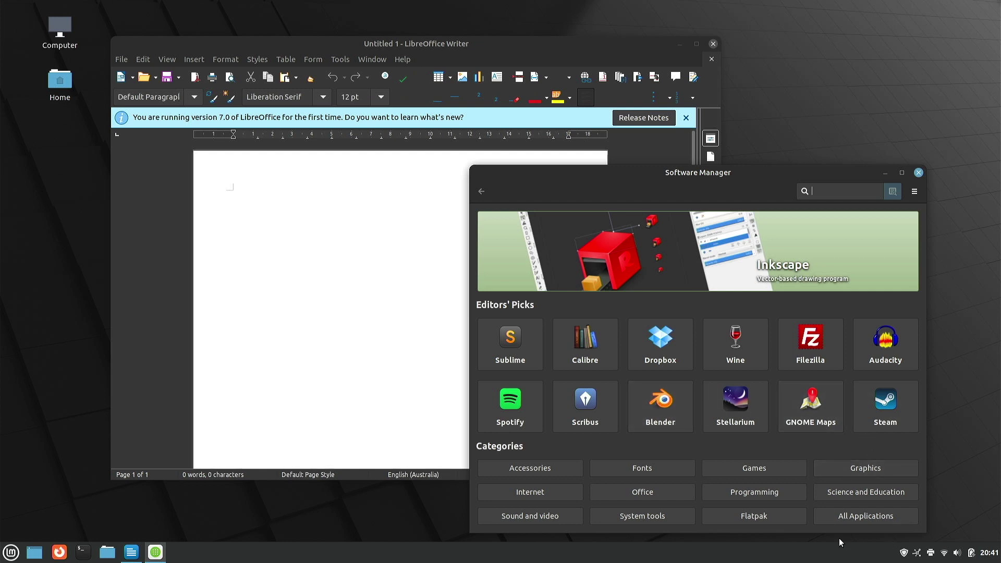
Open the GNU Image Manipulation Program page from the Flatpak category and examine its user reviews
click(756, 518)
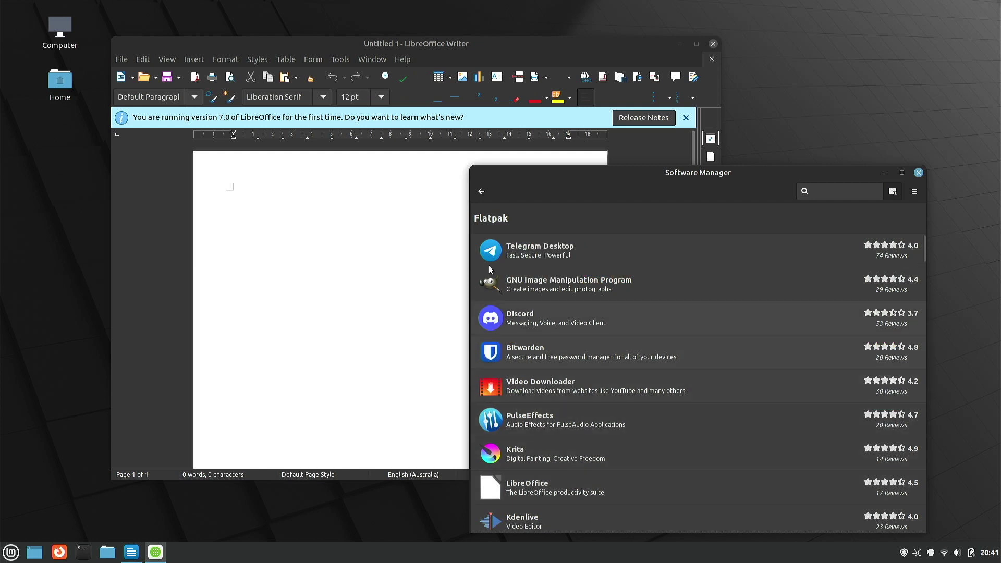
click(530, 287)
scroll(633, 383, down, 10)
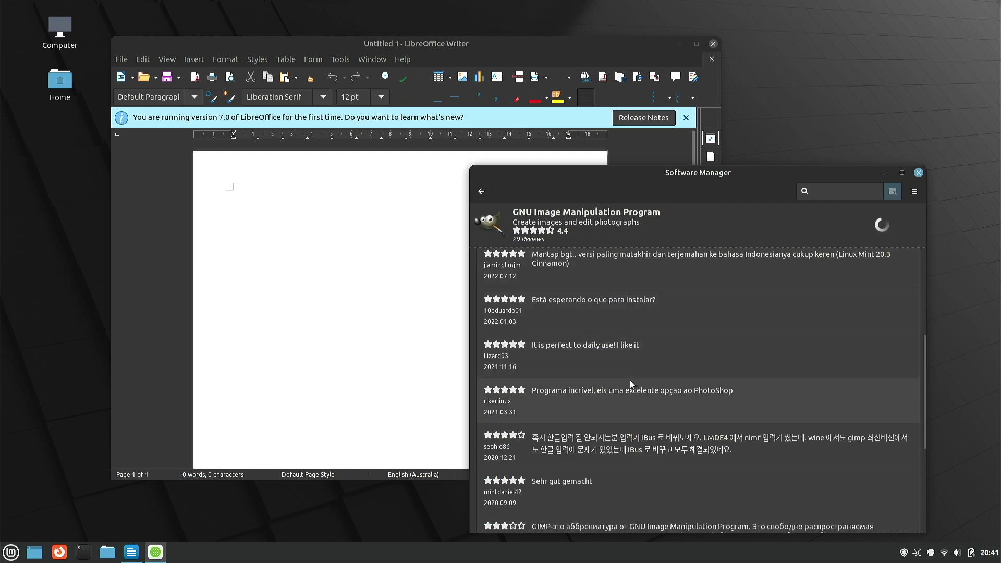
scroll(629, 380, up, 10)
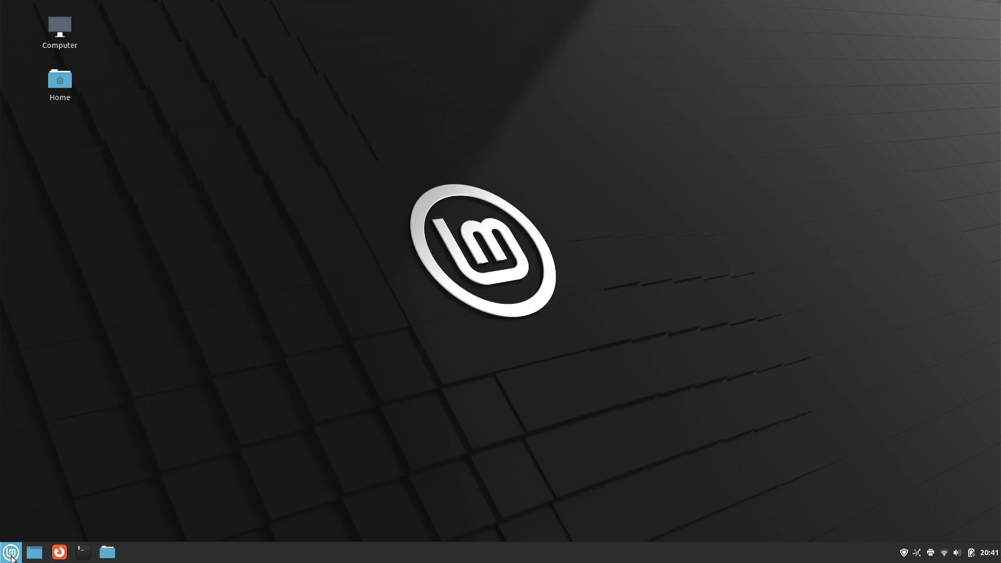
Look through the full list of installed applications in the Mint menu, from beginning to end and back
click(11, 552)
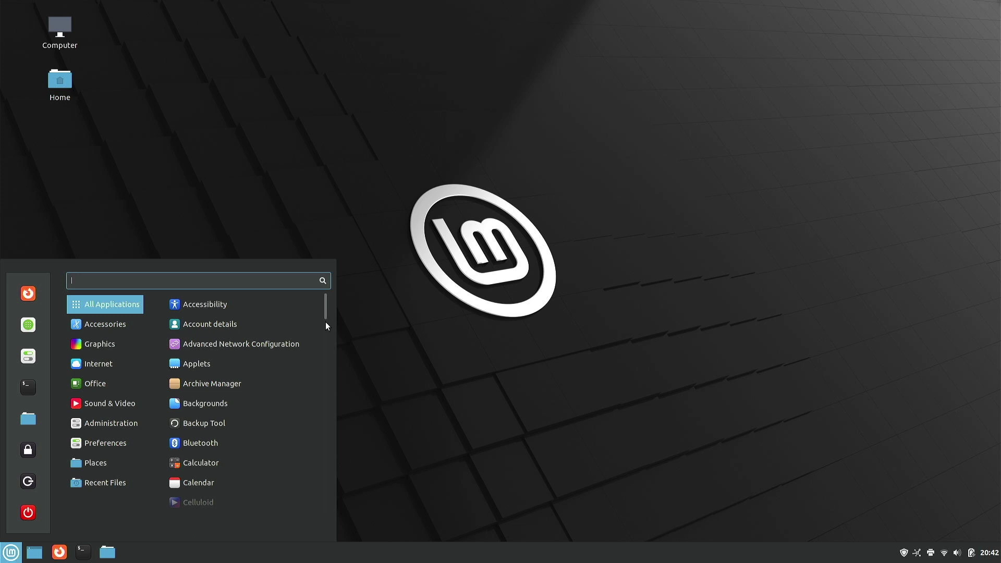
drag(326, 315, 318, 517)
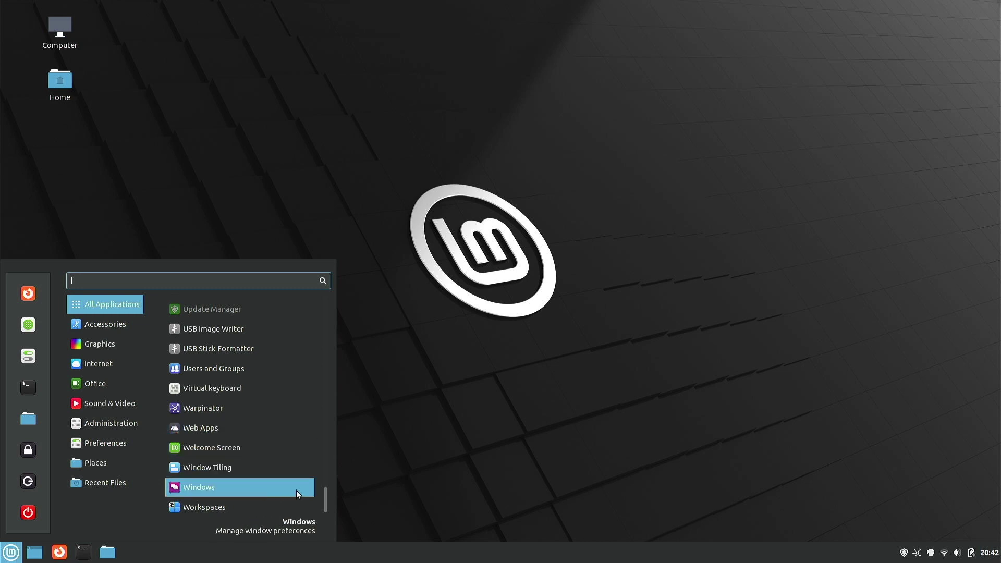
drag(325, 498, 325, 486)
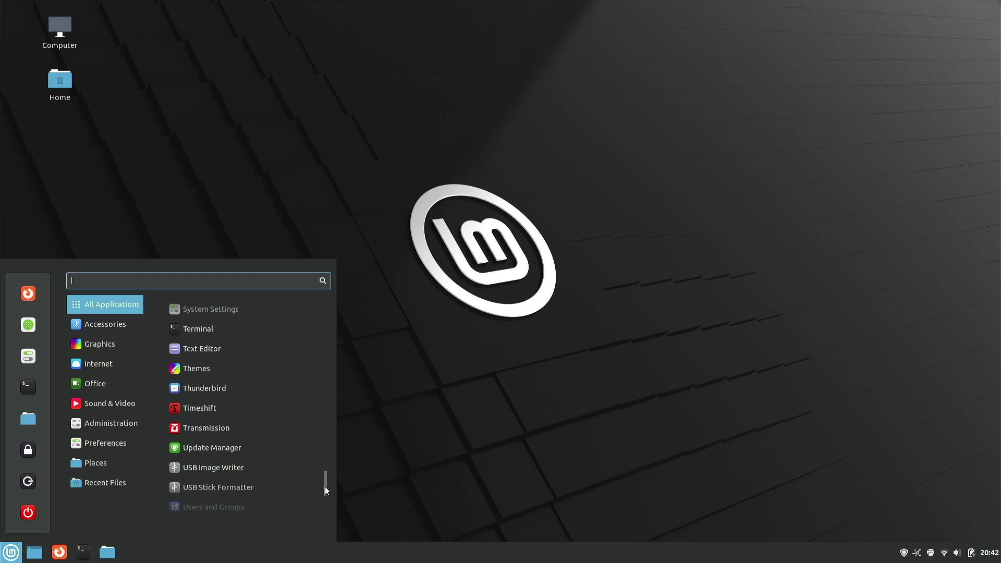
drag(324, 486, 324, 484)
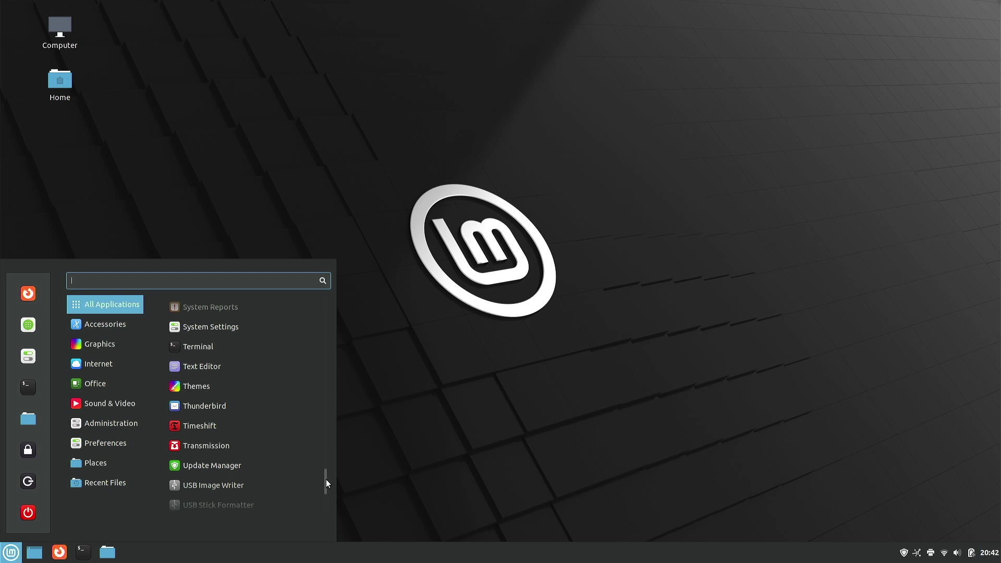
drag(327, 480, 330, 290)
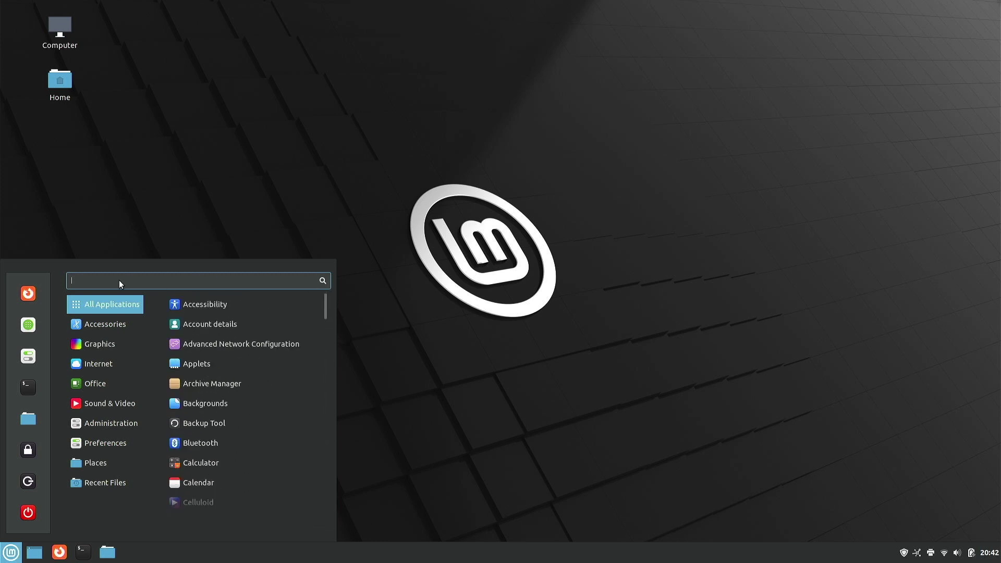
Open the Backgrounds settings and browse the wallpapers in the Ulyana collection
click(205, 403)
scroll(555, 343, down, 5)
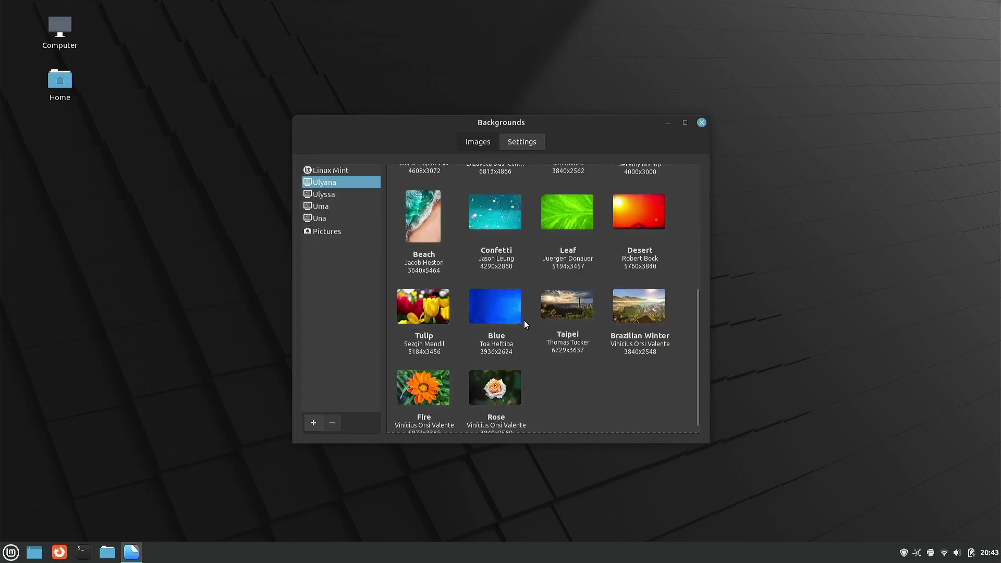
scroll(523, 319, down, 1)
scroll(542, 342, up, 4)
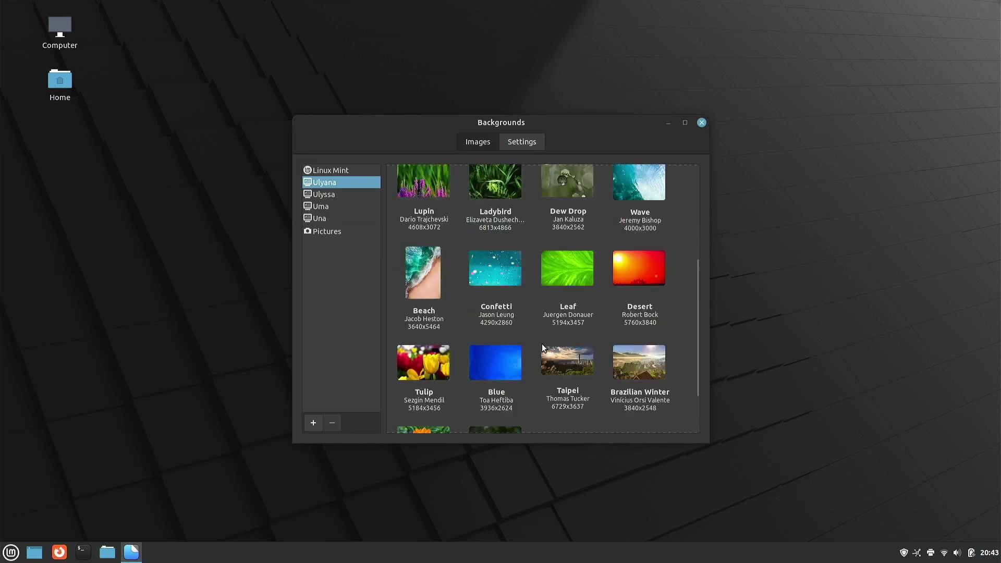